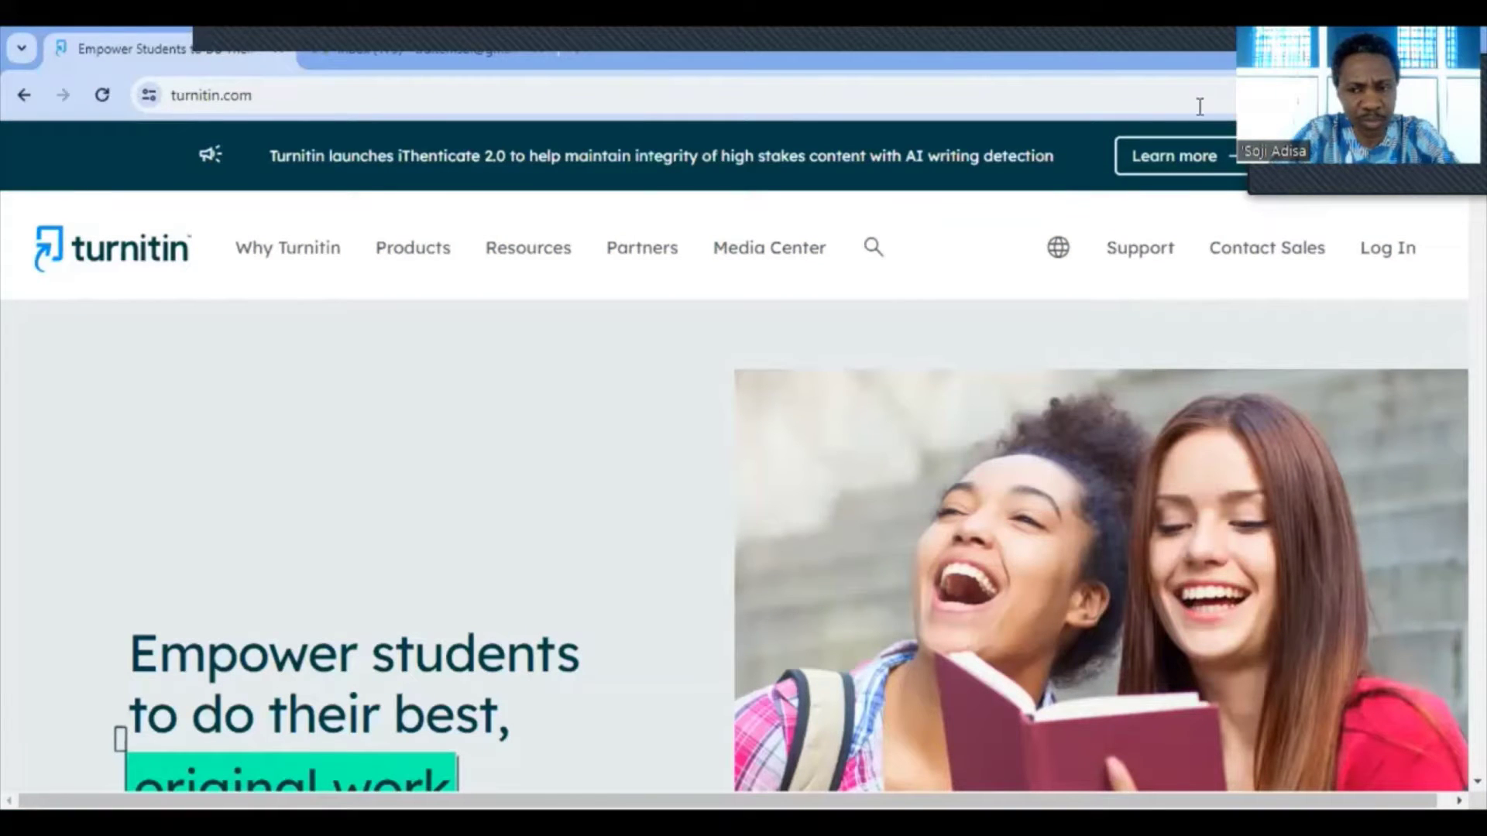
# Step: Open the Turnitin login page and scroll down to the forgotten-password link
pyautogui.click(1403, 282)
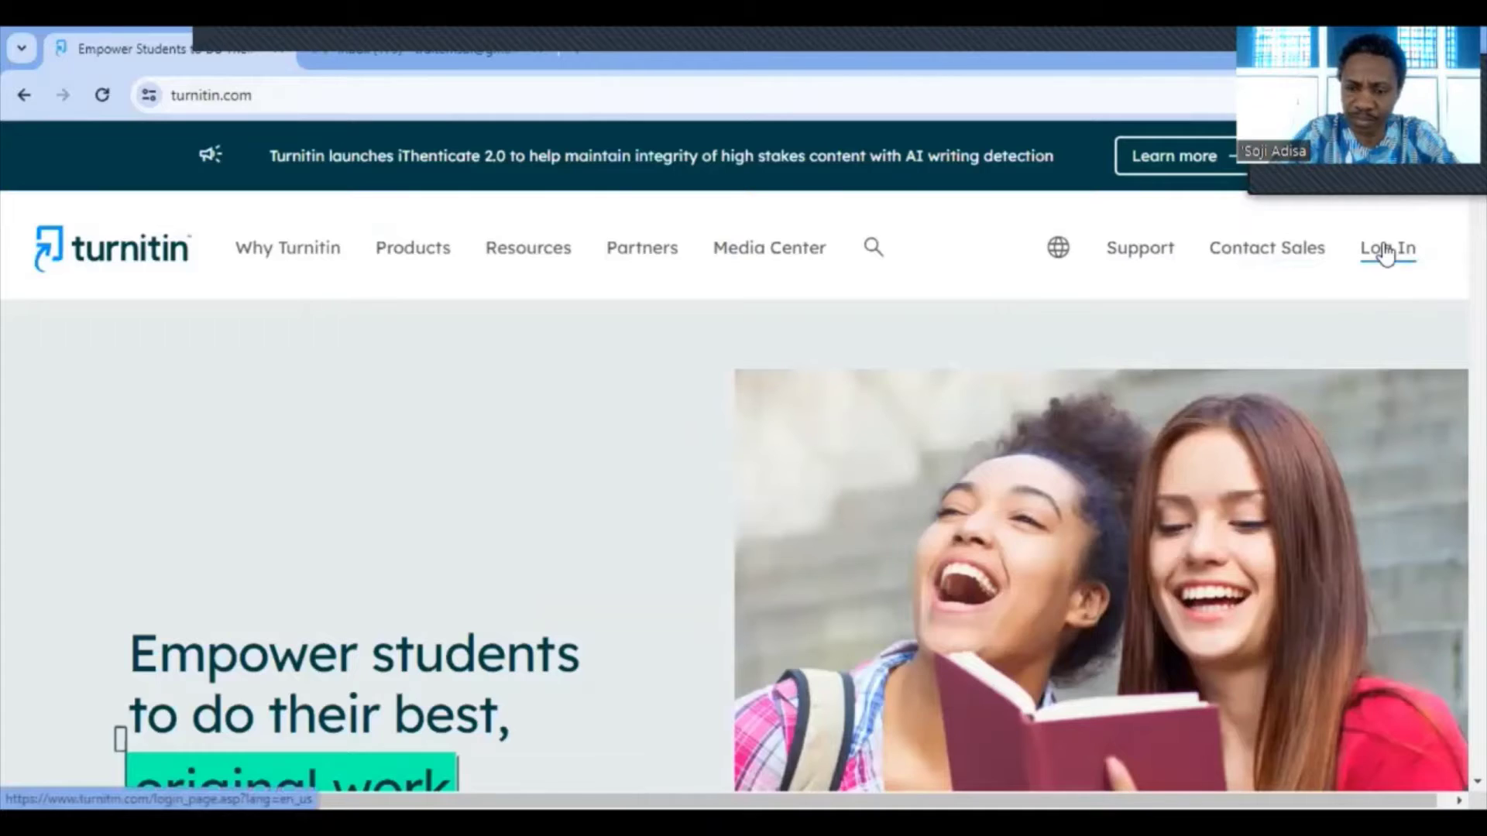
pyautogui.click(1385, 253)
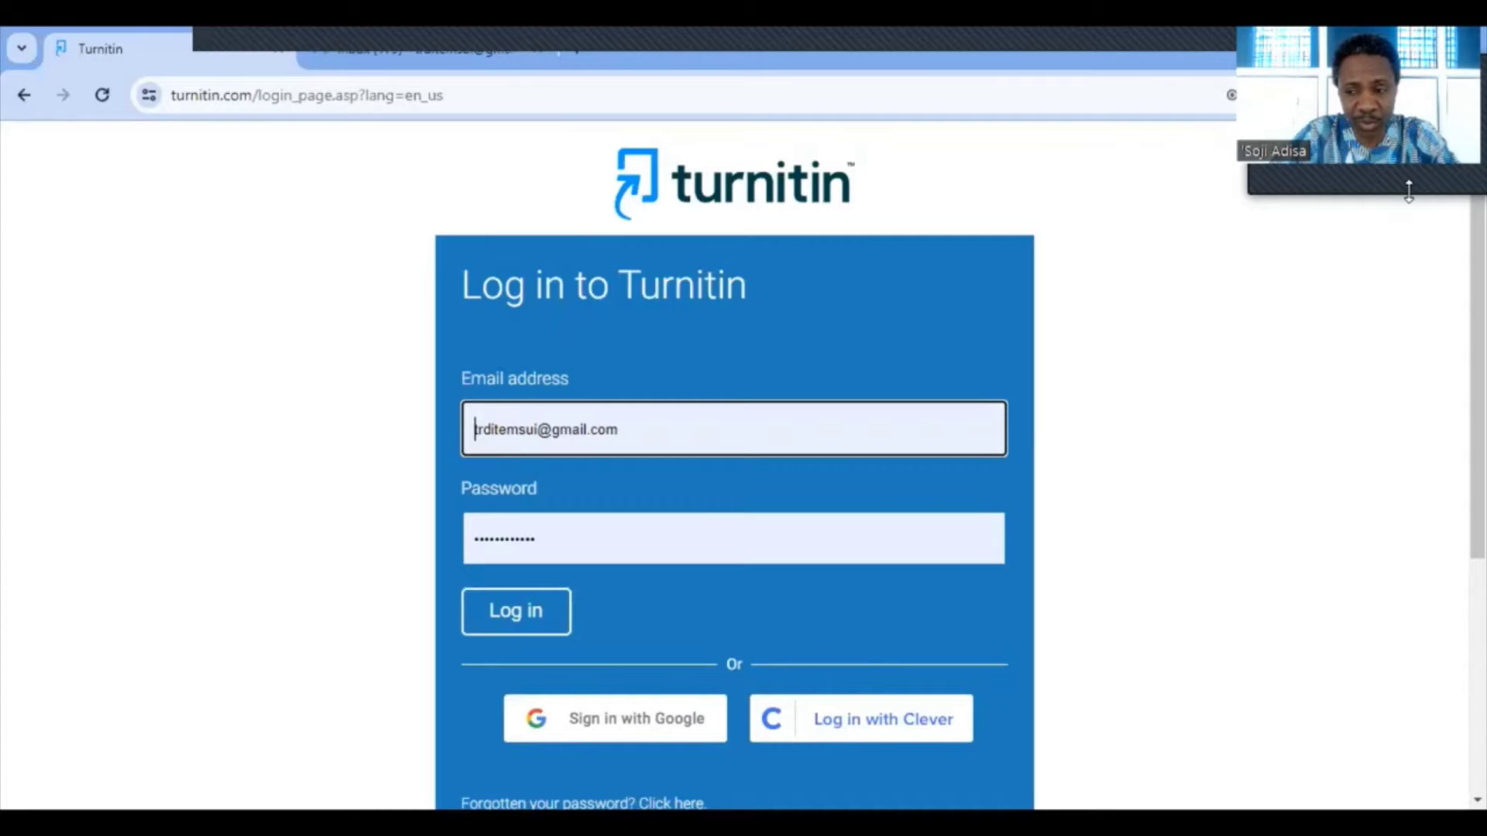
pyautogui.scroll(-2, 734, 465)
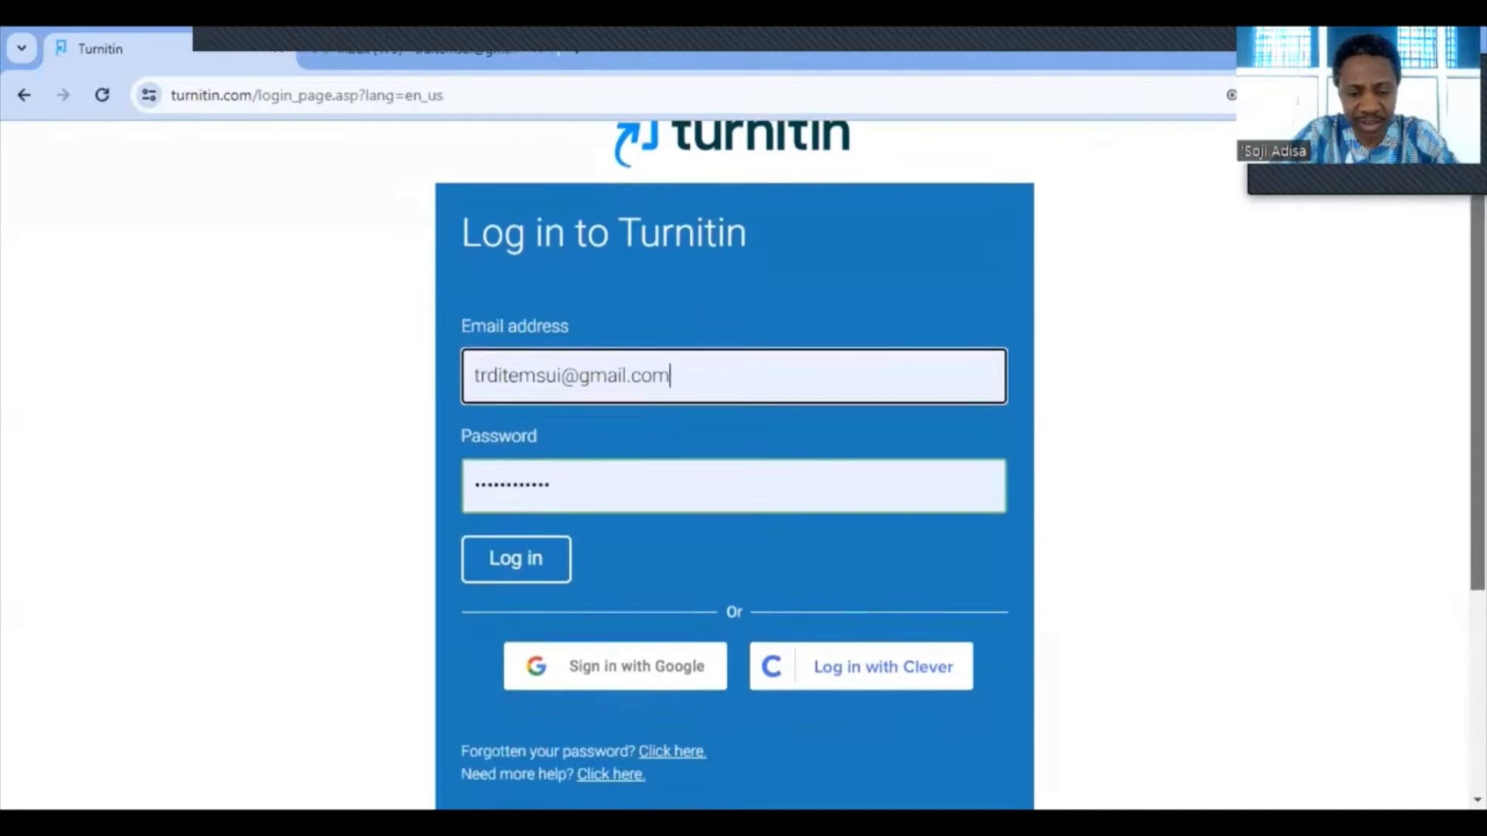
pyautogui.scroll(-1, 1131, 461)
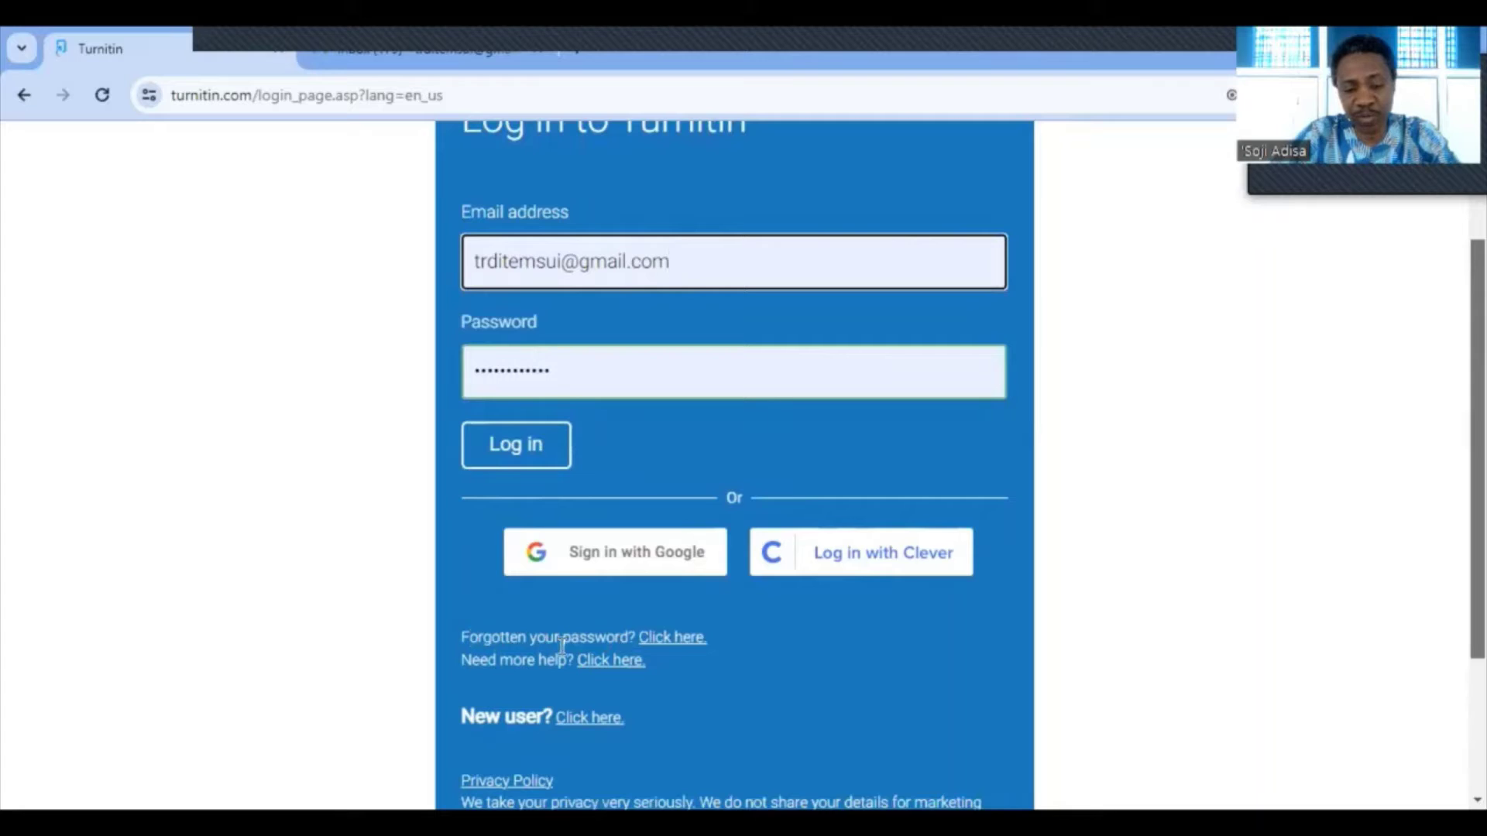
# Step: Request a password reset e-mail for the account's existing address, then go to the inbox
pyautogui.click(672, 638)
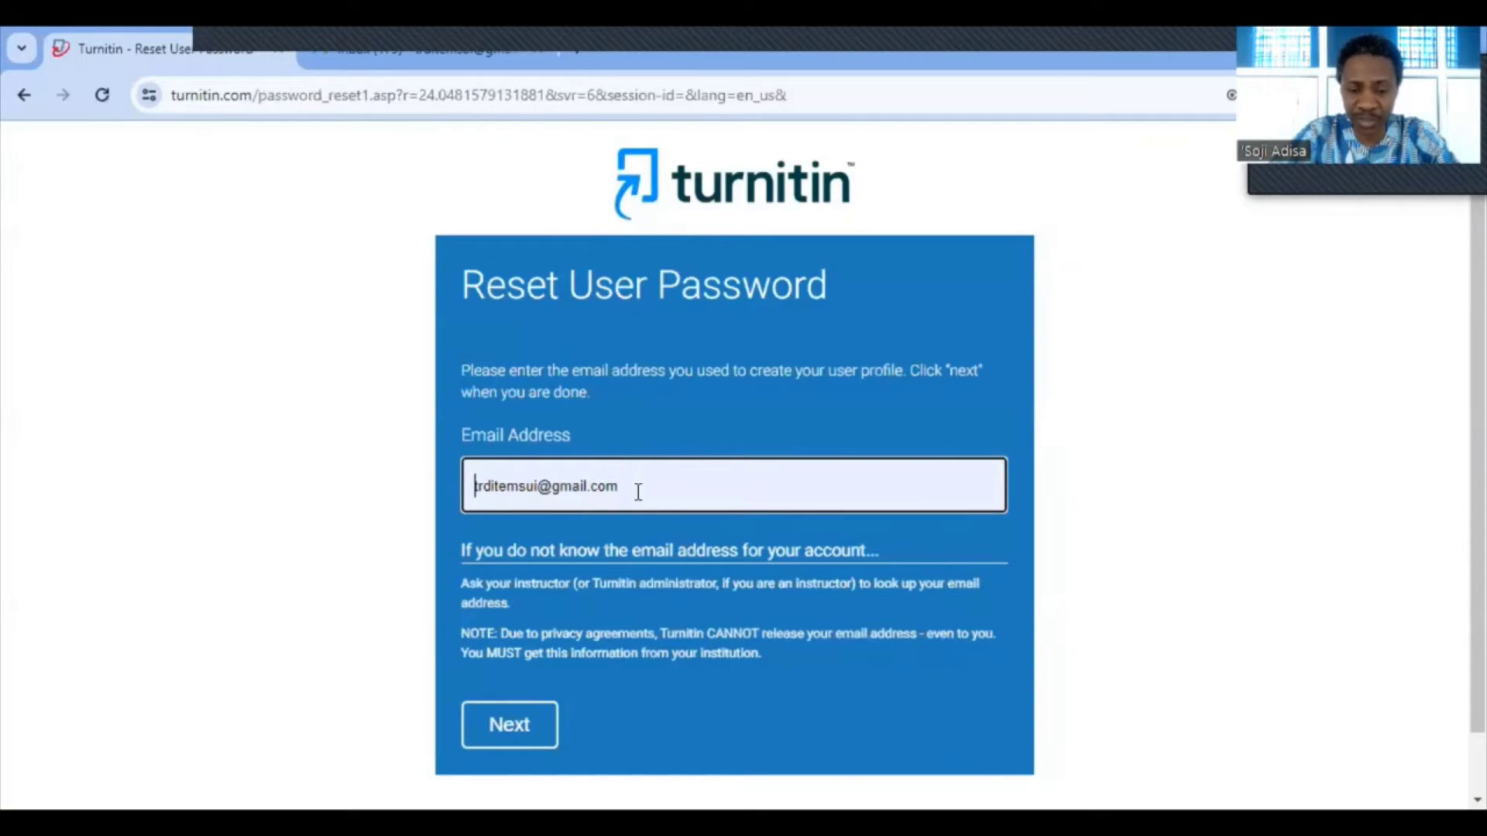
pyautogui.click(522, 736)
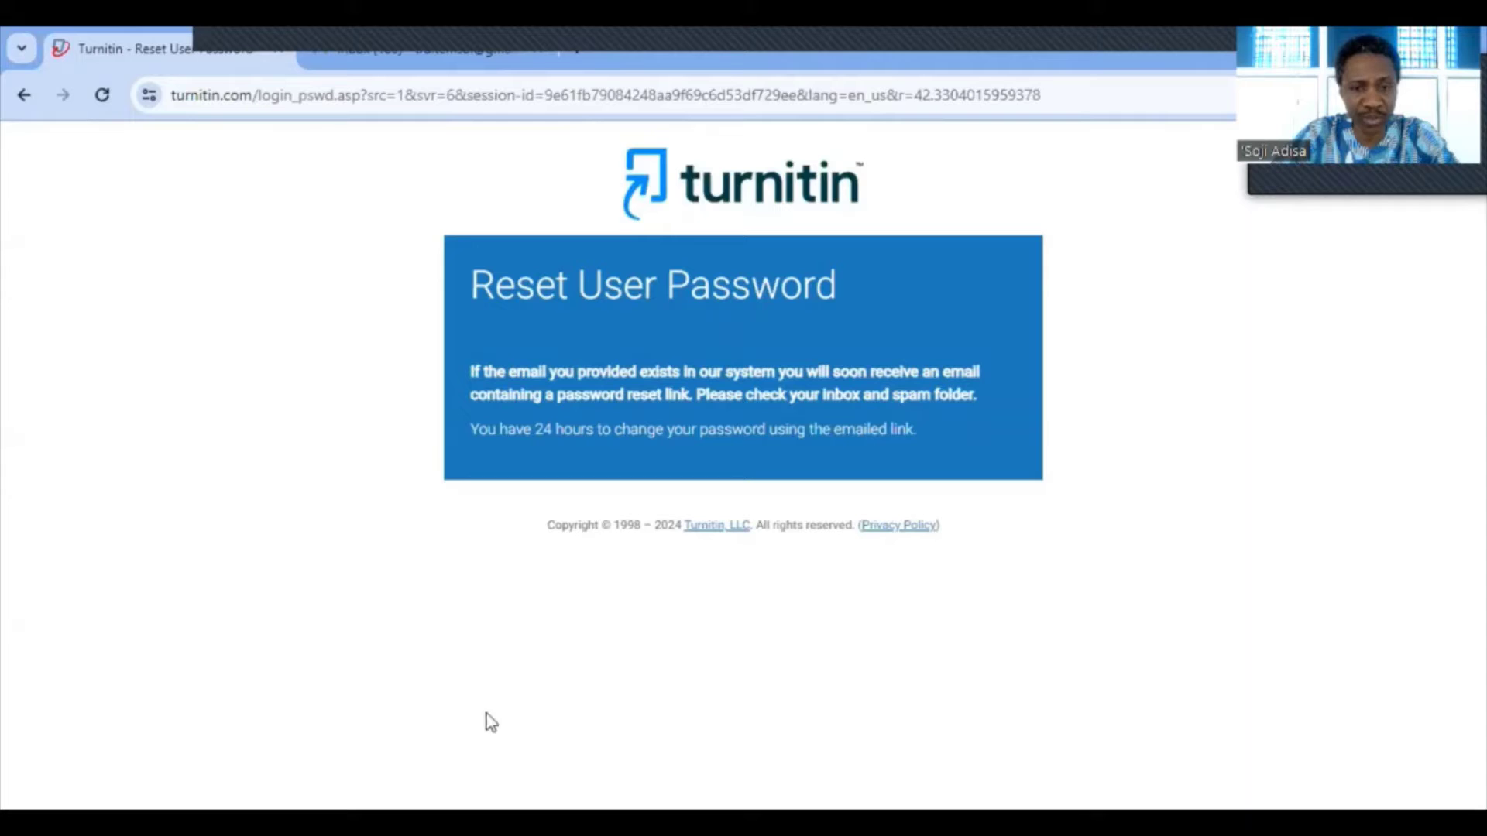
pyautogui.click(406, 51)
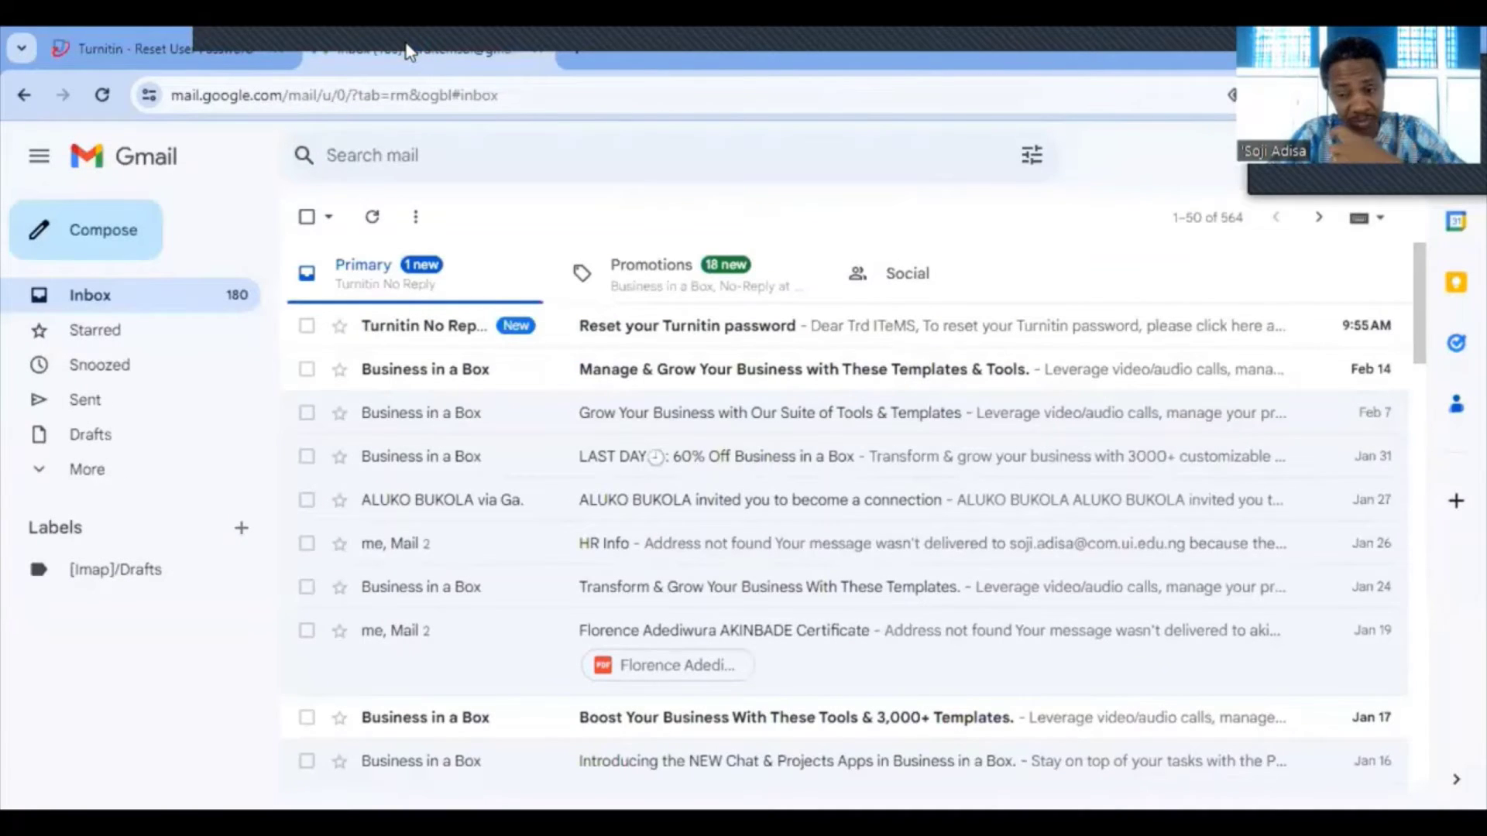
# Step: In the Primary inbox, open the 'Reset your Turnitin password' e-mail and follow its 'here' link
pyautogui.click(405, 281)
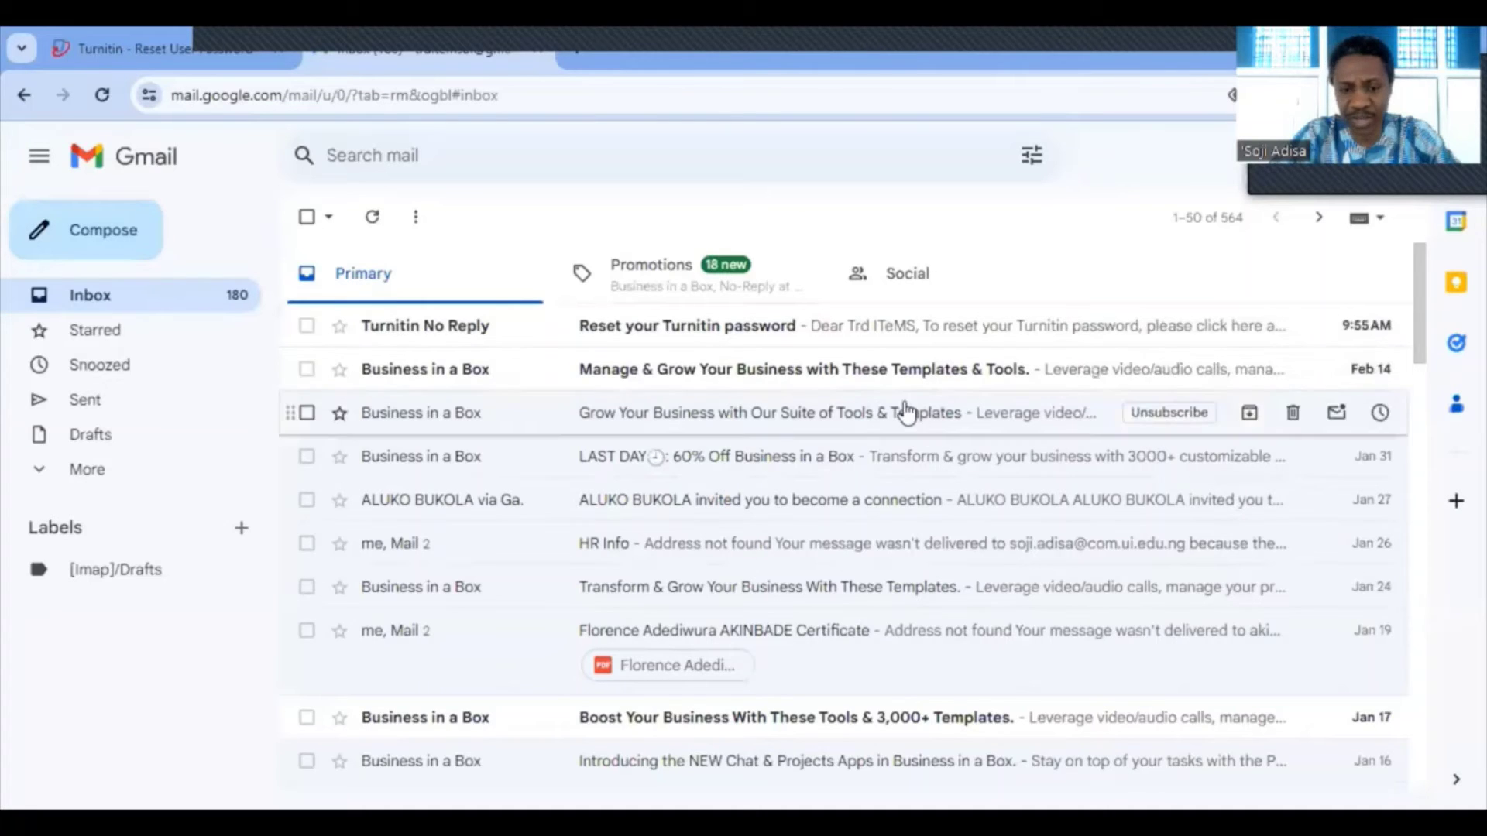
pyautogui.click(430, 335)
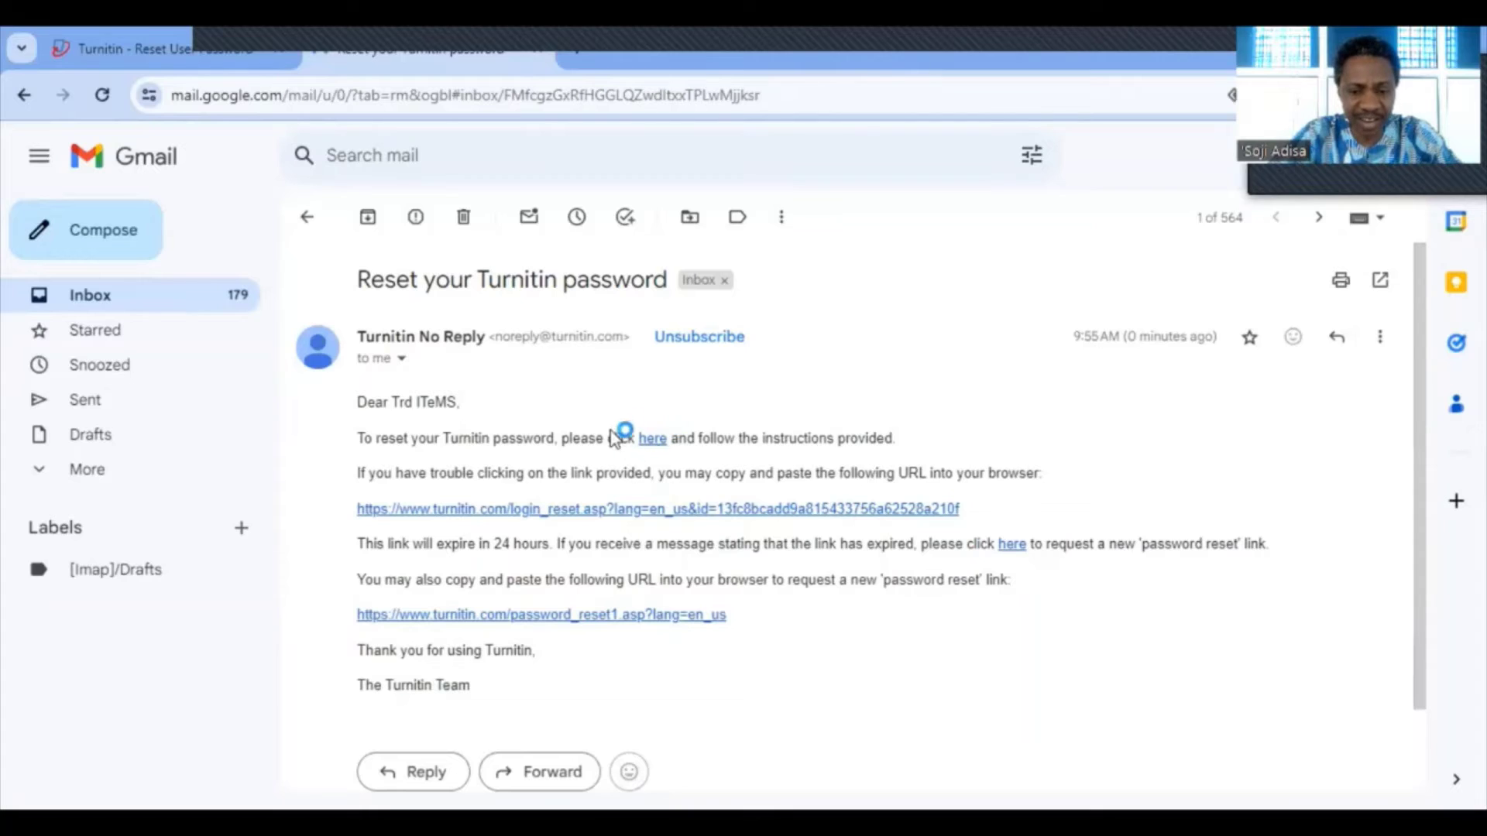
pyautogui.click(654, 439)
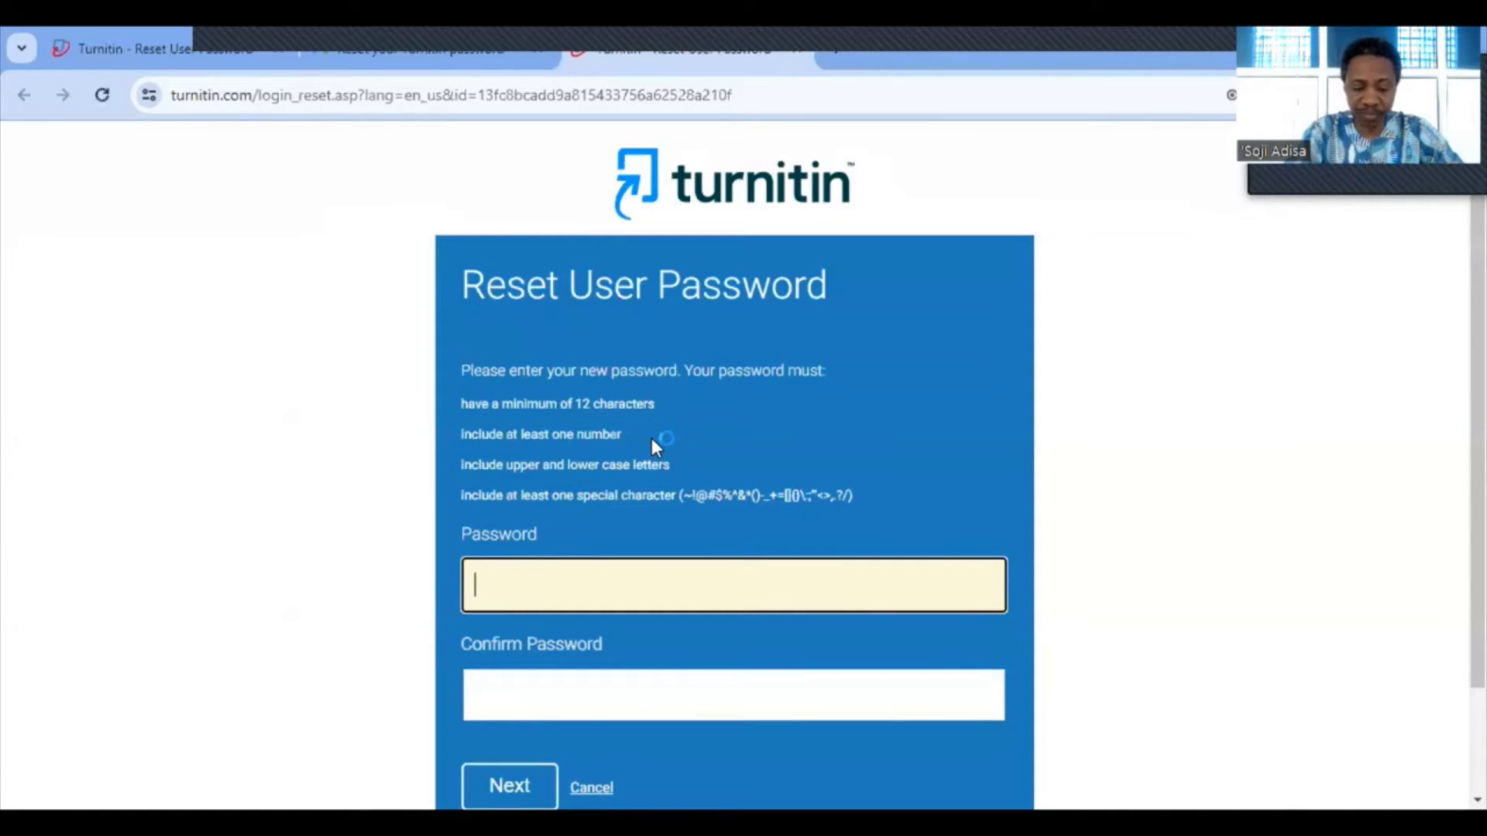
# Step: Enter the new password of at least 12 characters in Password and Confirm Password, then submit
pyautogui.write('•••')
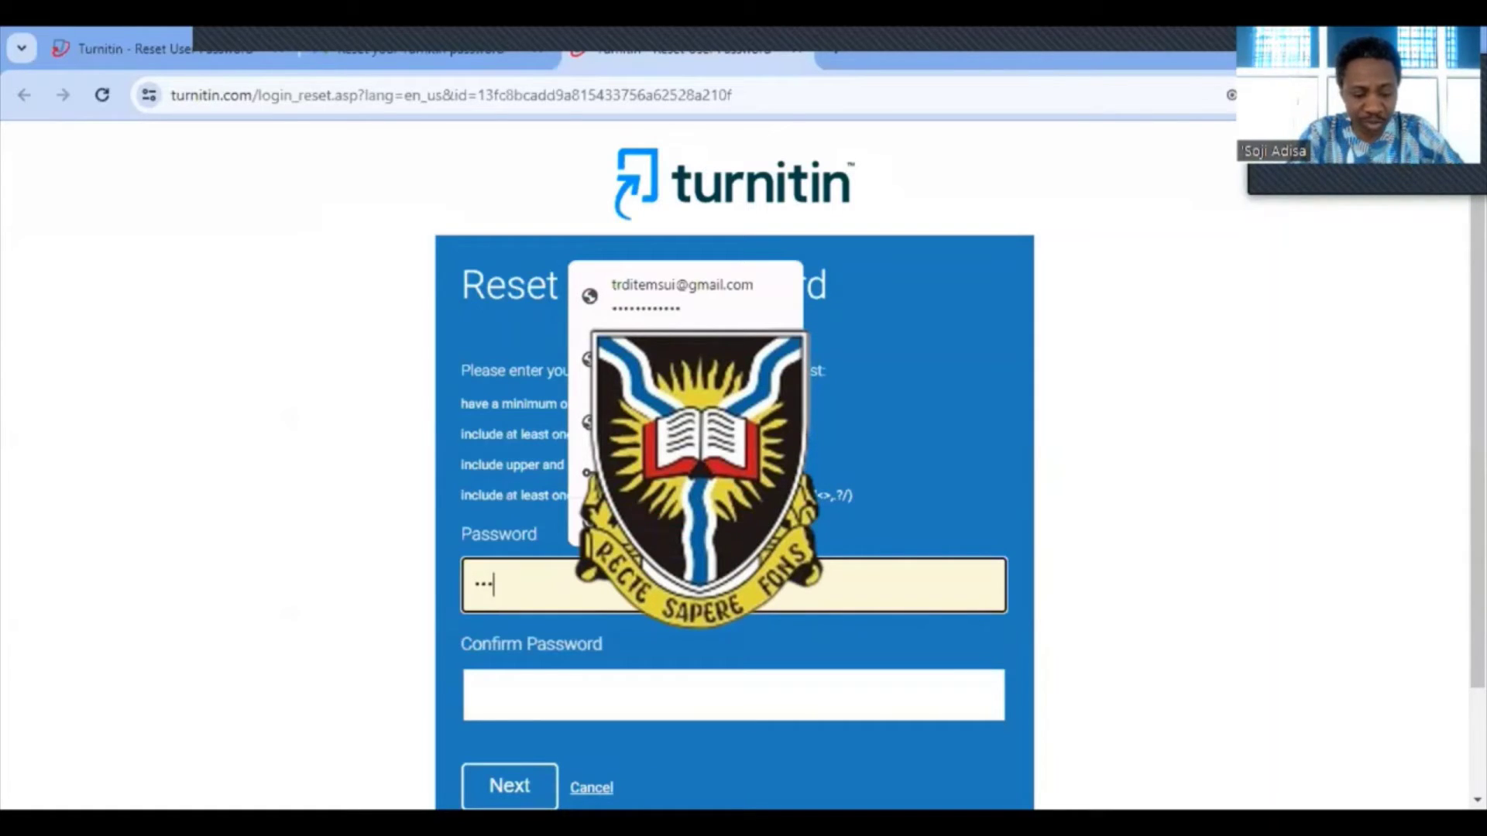
pyautogui.write('•••')
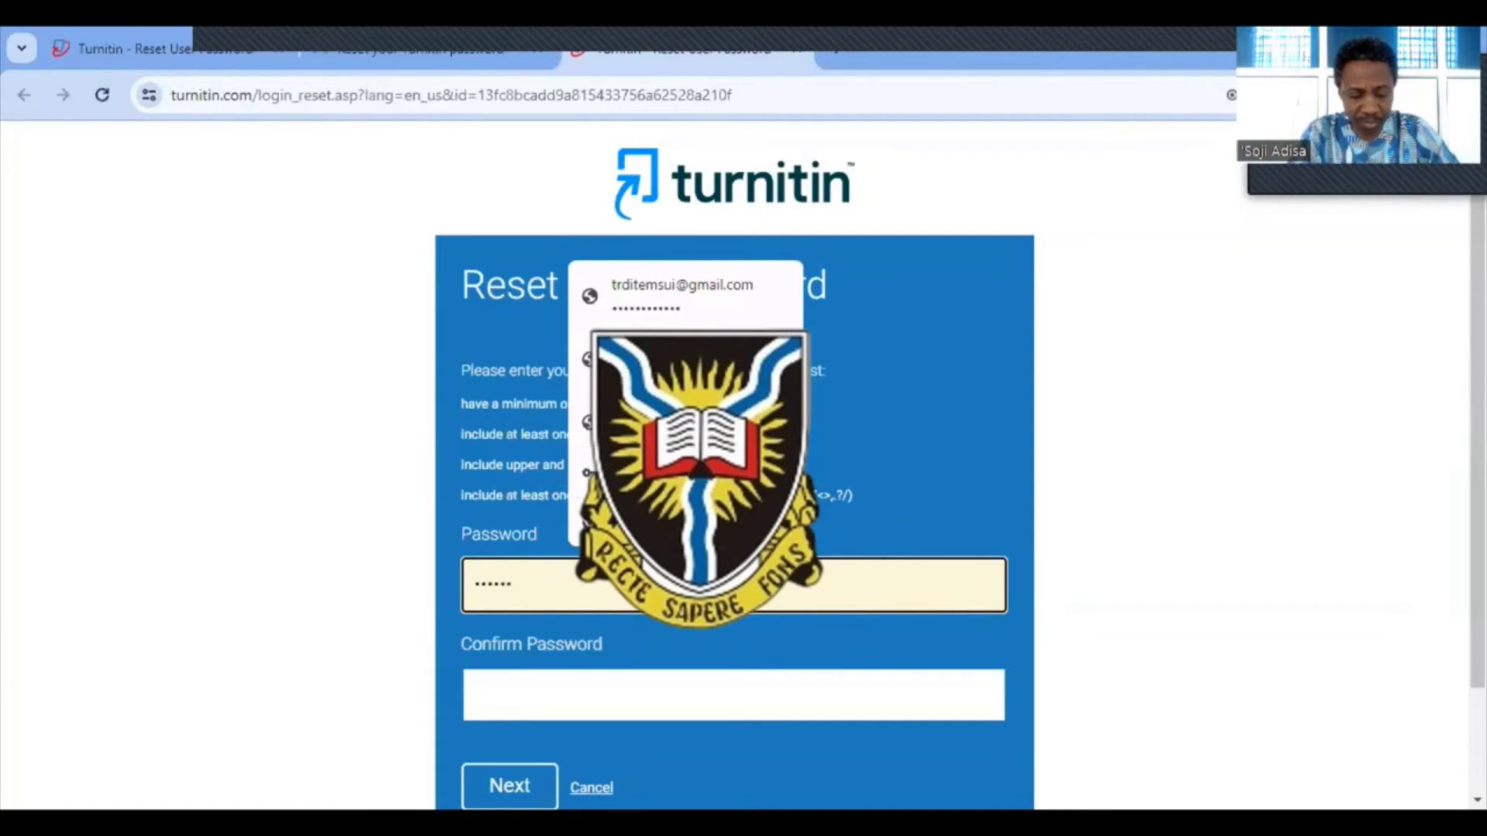
pyautogui.write('•')
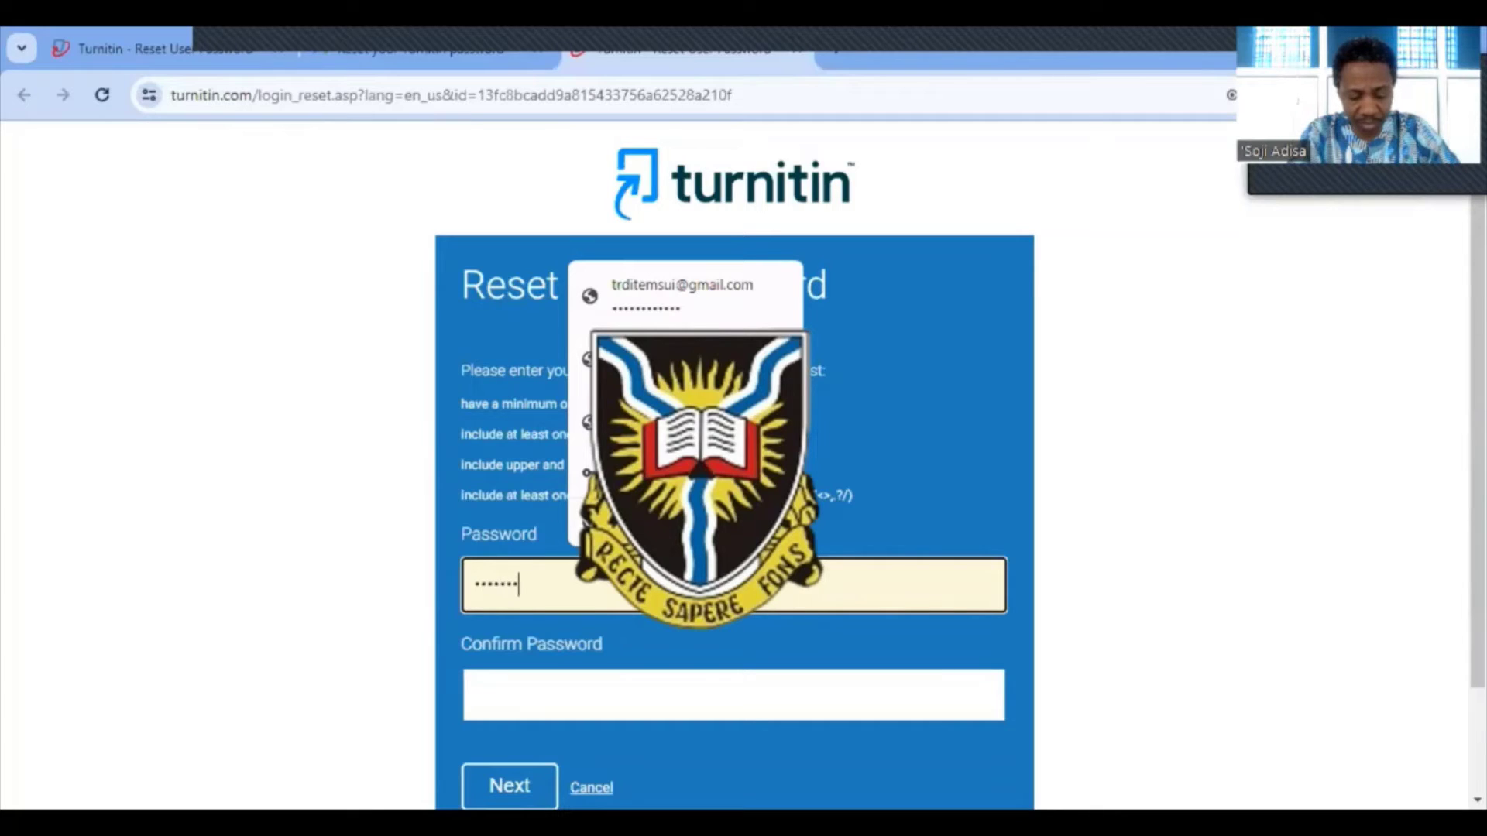
pyautogui.write('•••')
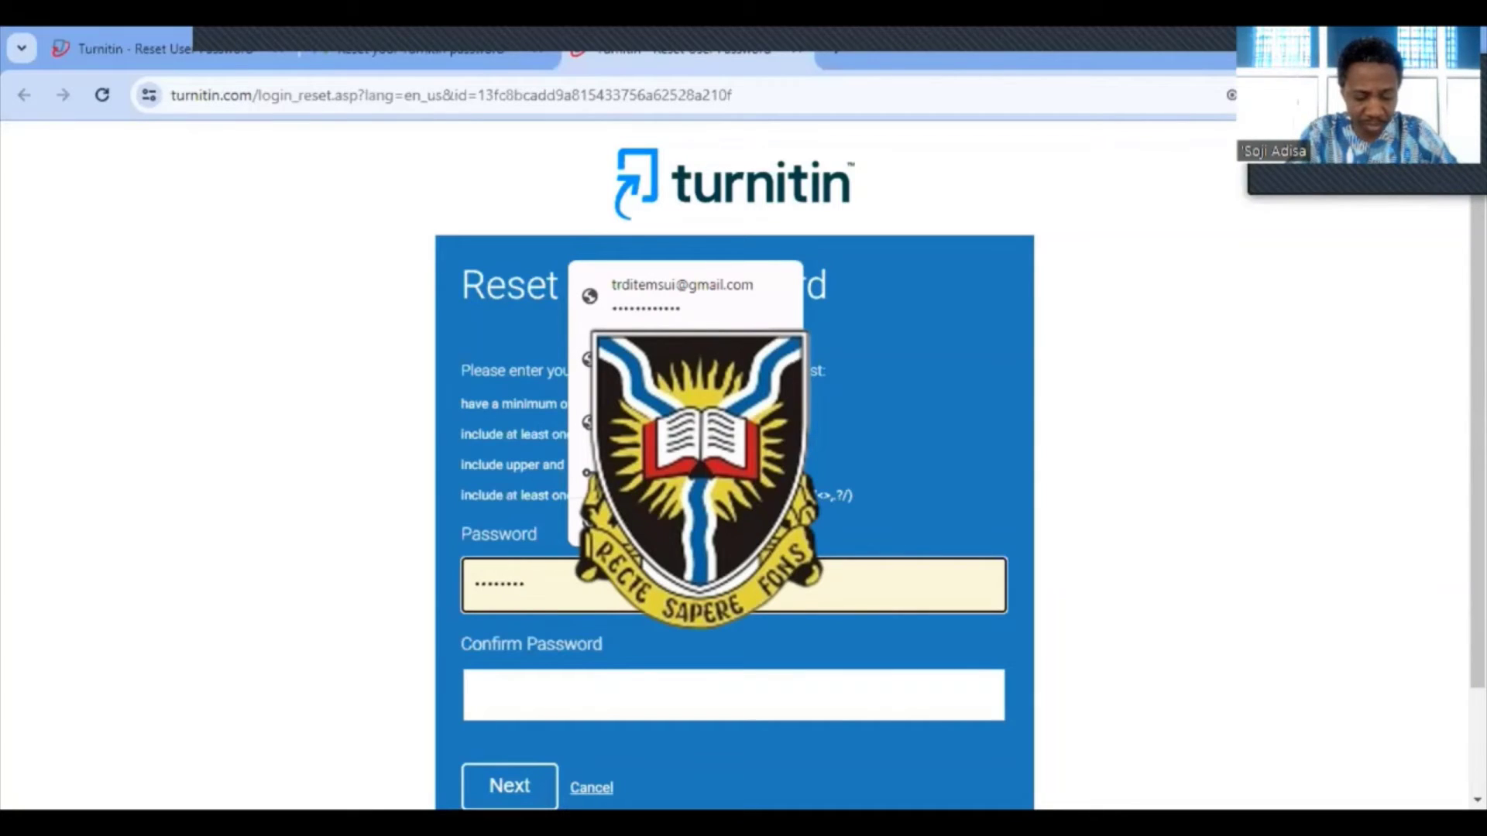
pyautogui.write('•••')
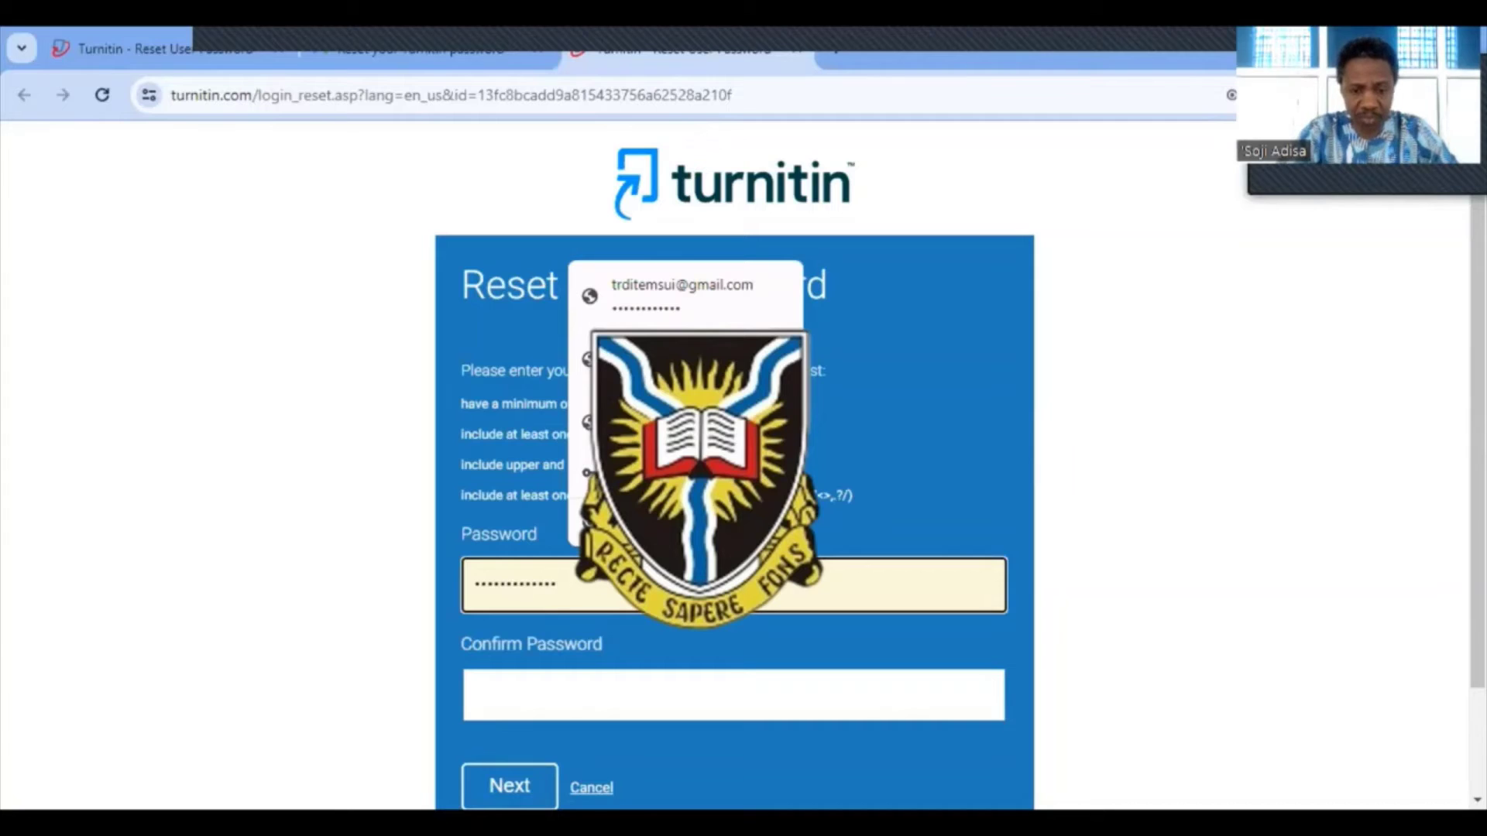
pyautogui.click(569, 703)
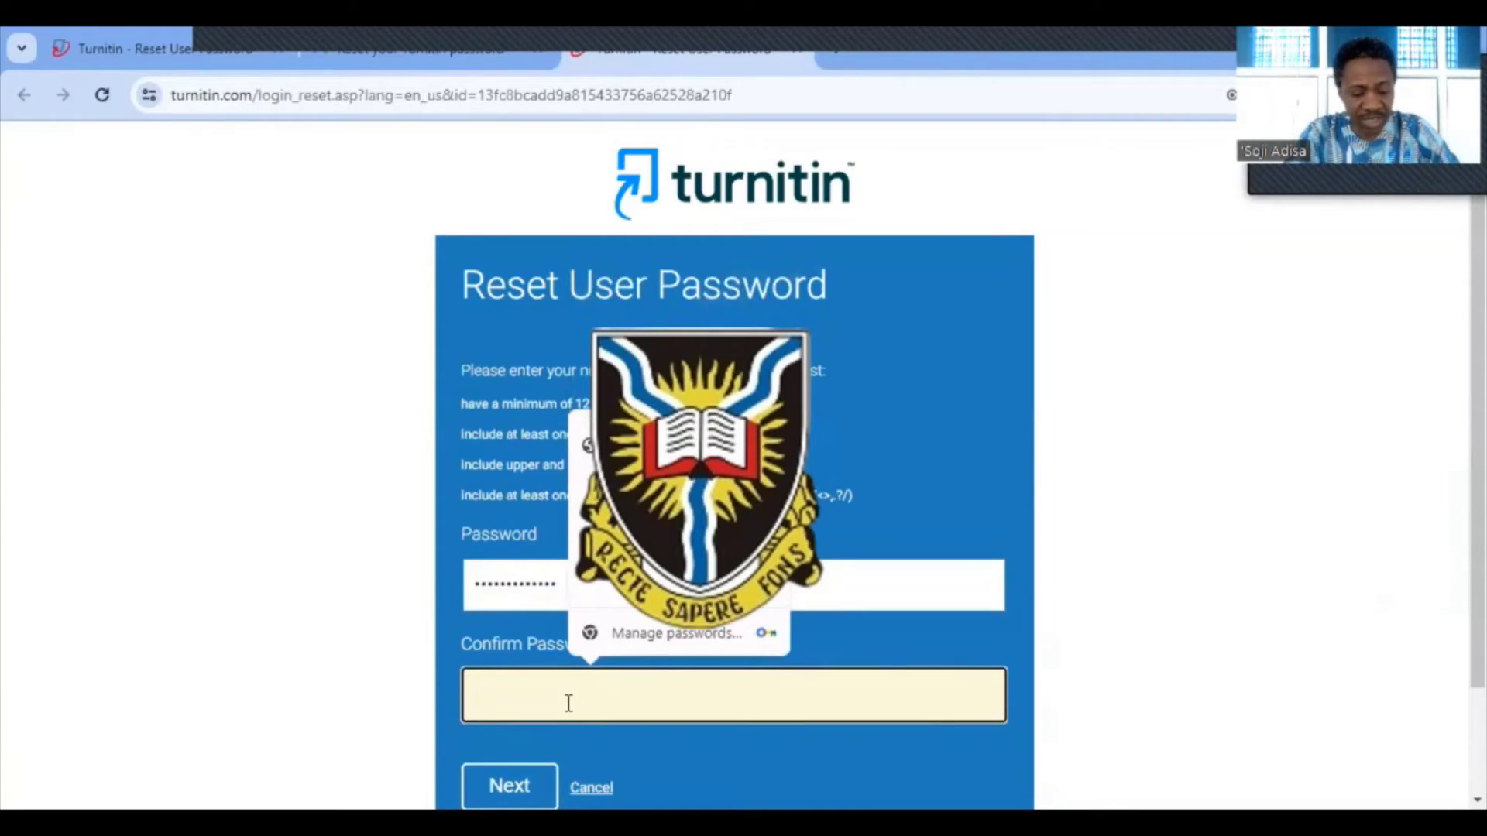
pyautogui.write('•••')
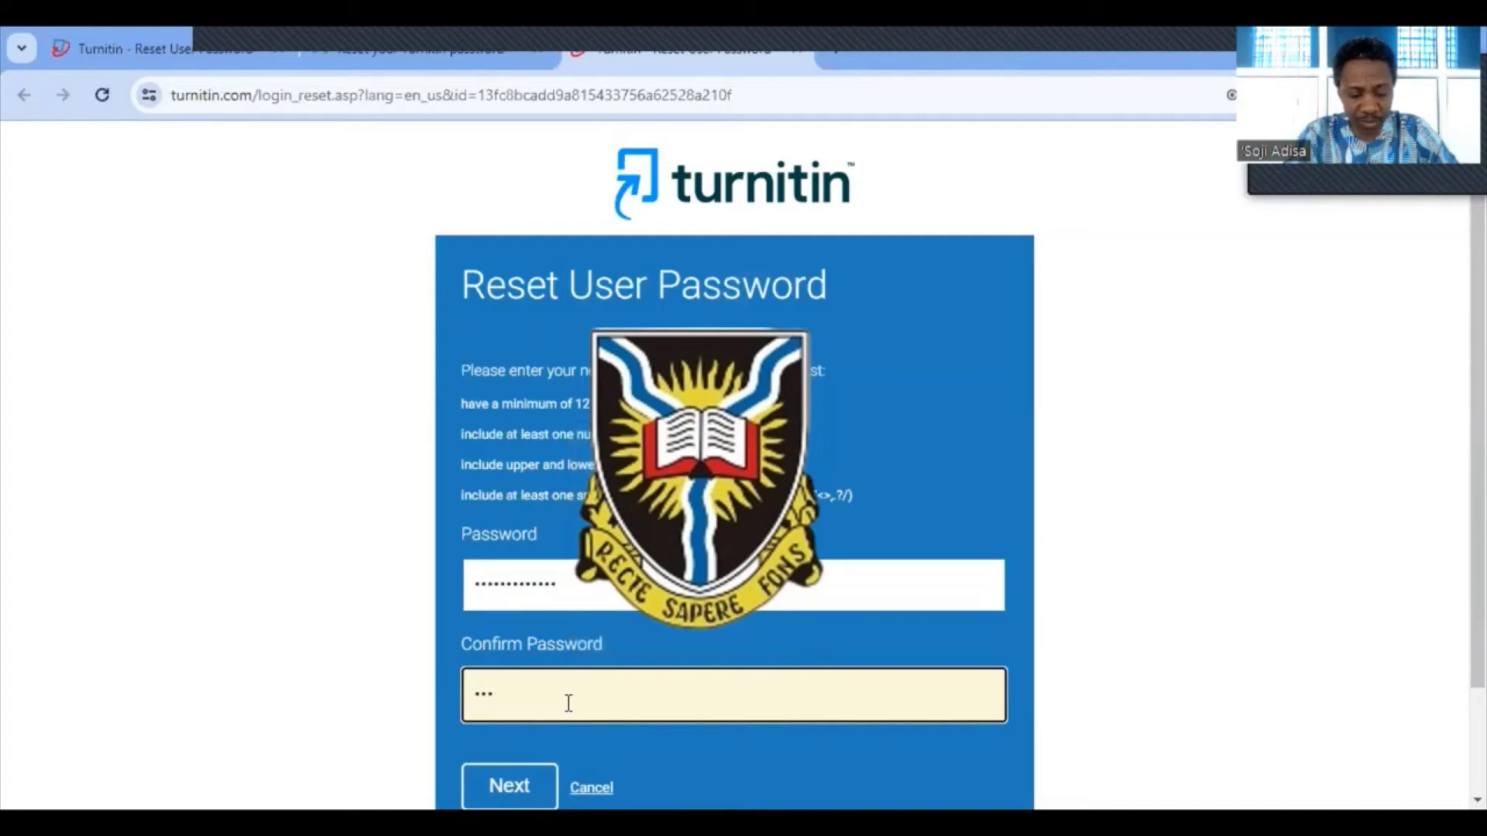
pyautogui.write('•')
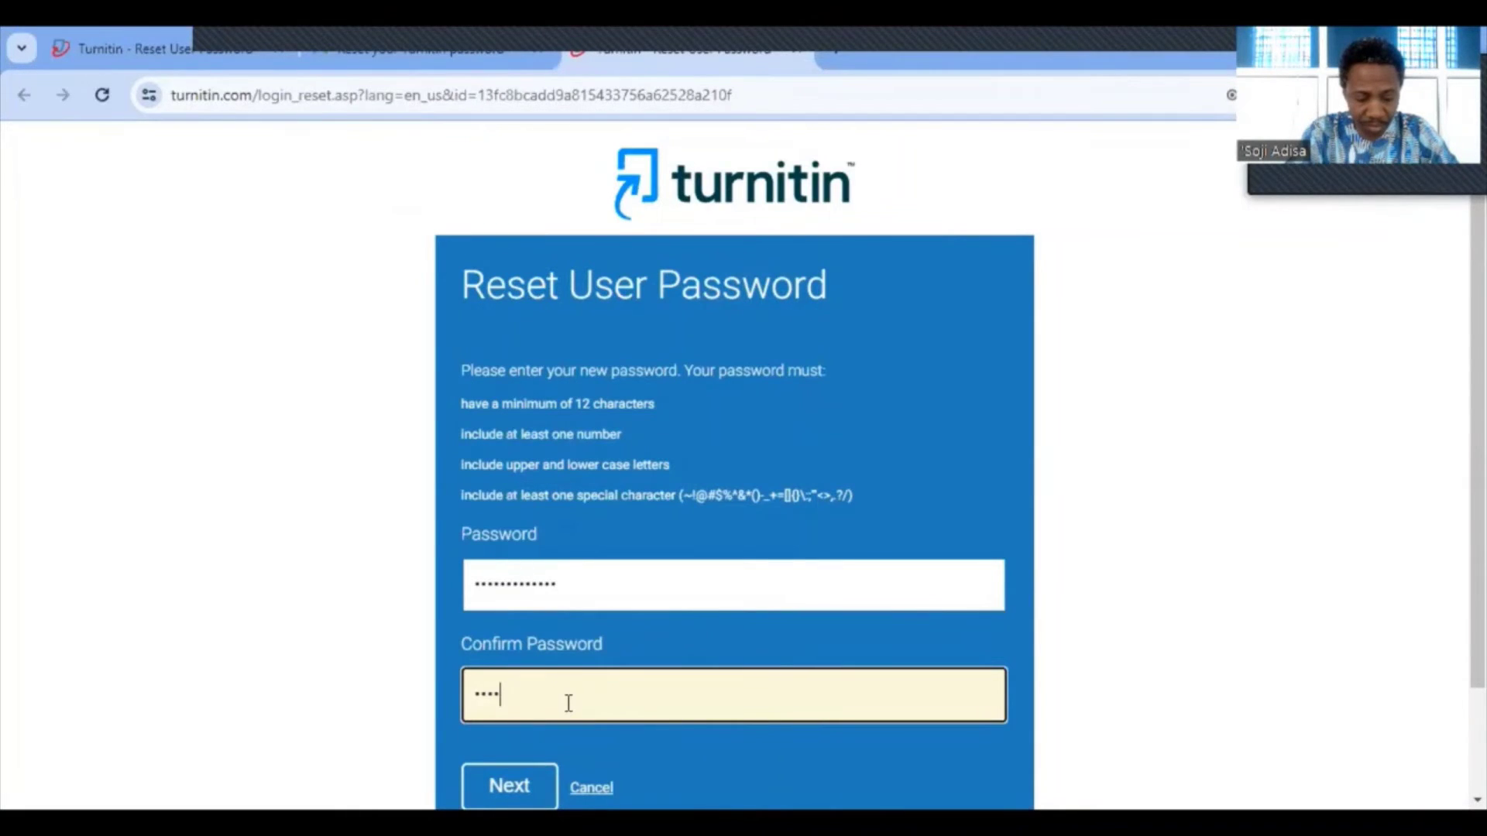
pyautogui.write('••')
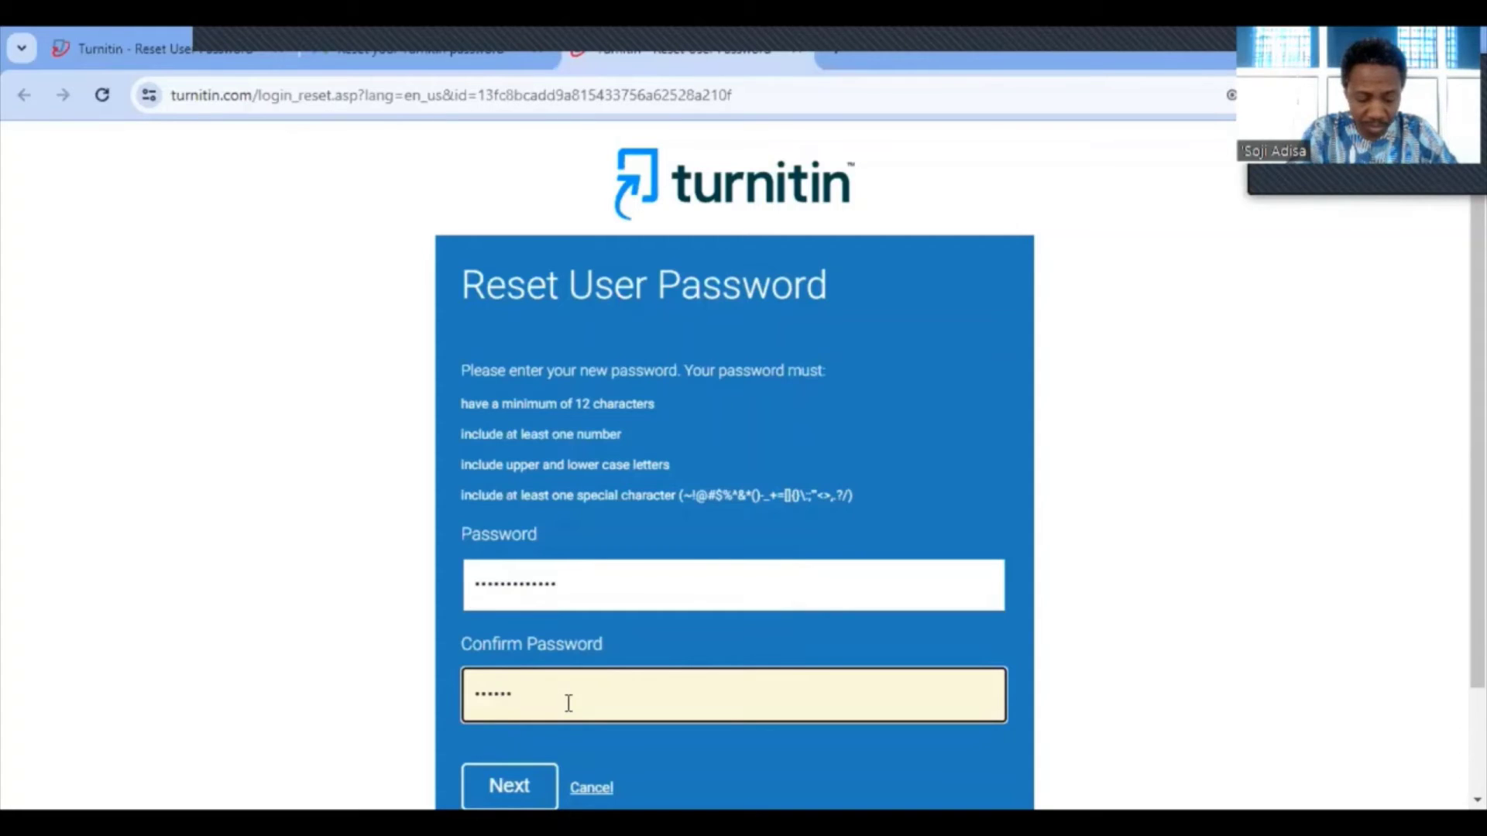
pyautogui.write('••••••••')
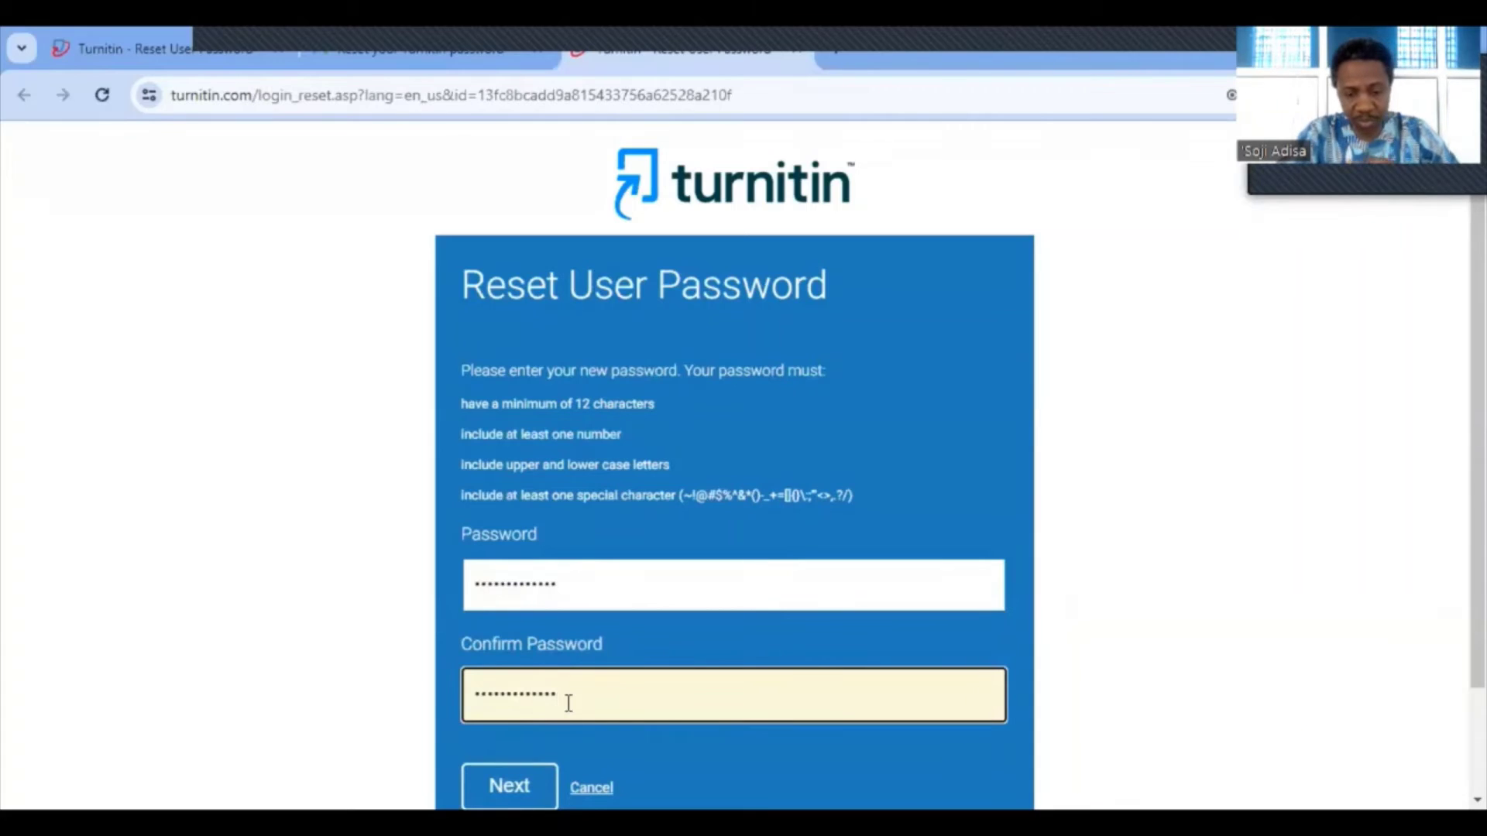
pyautogui.click(515, 786)
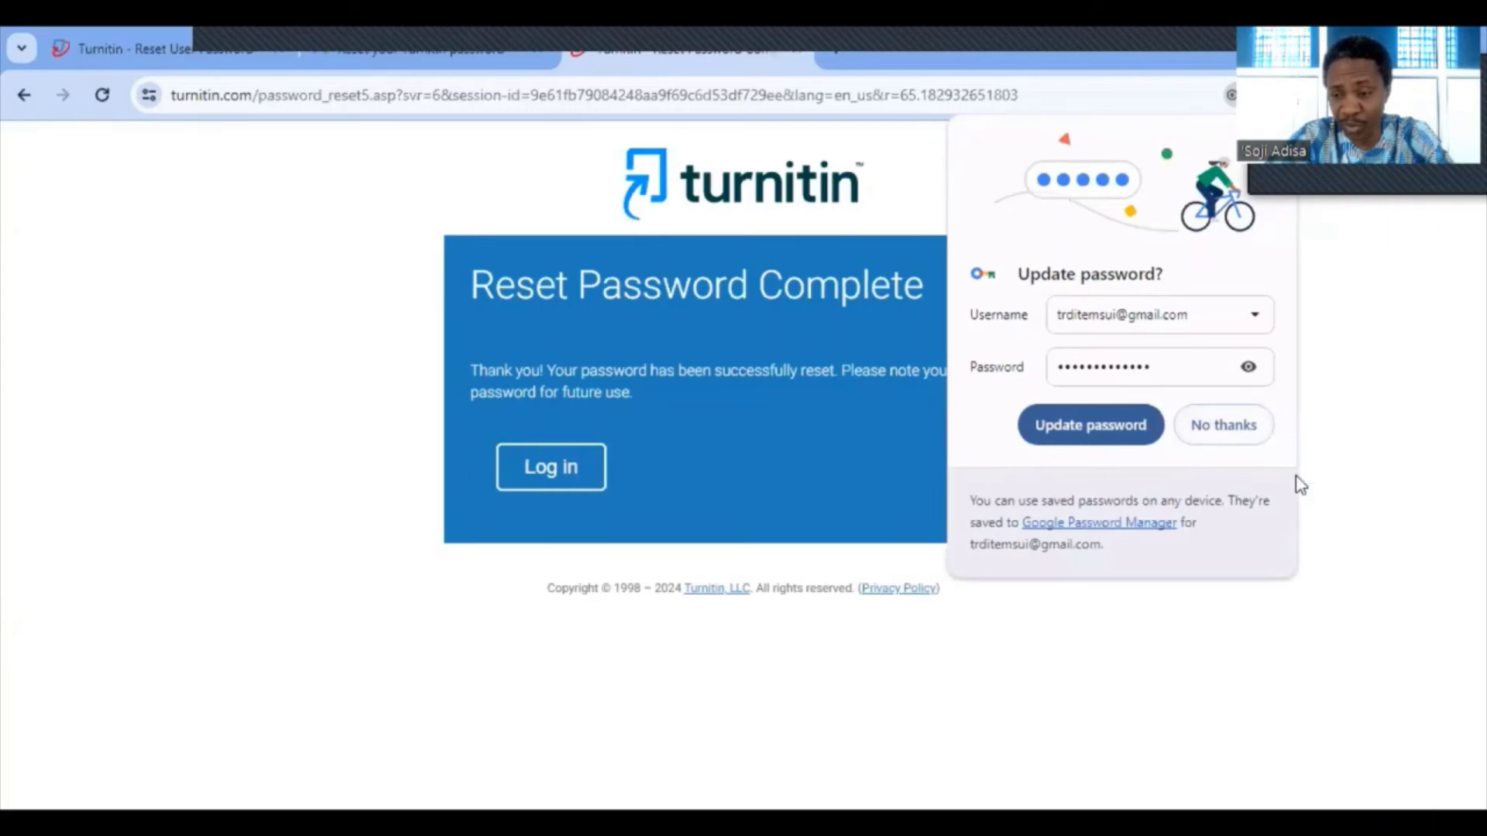
# Step: Decline Chrome's Update password offer with 'No thanks' and go on to Log in
pyautogui.click(1235, 427)
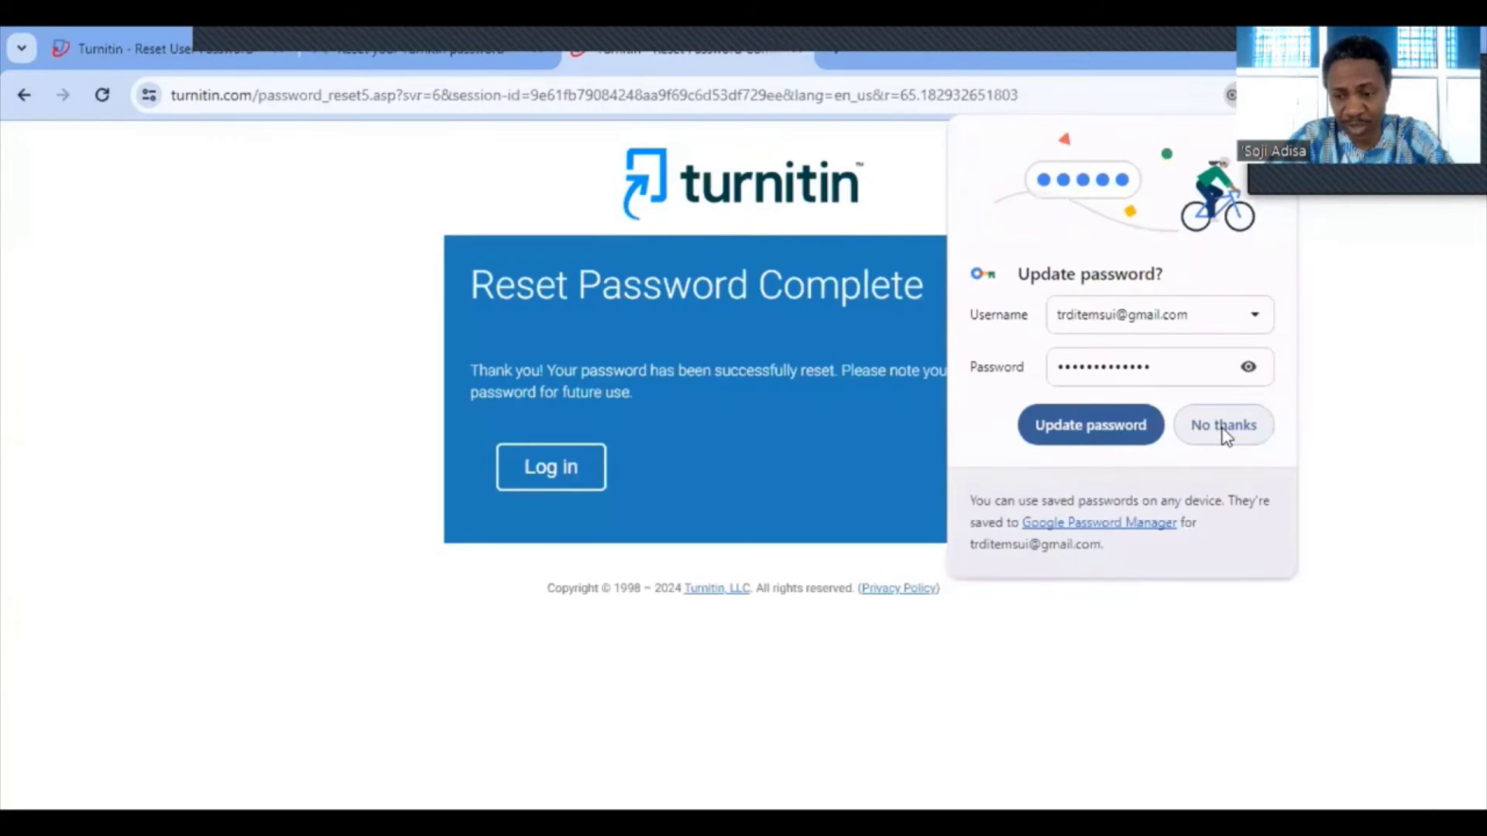
pyautogui.click(1225, 434)
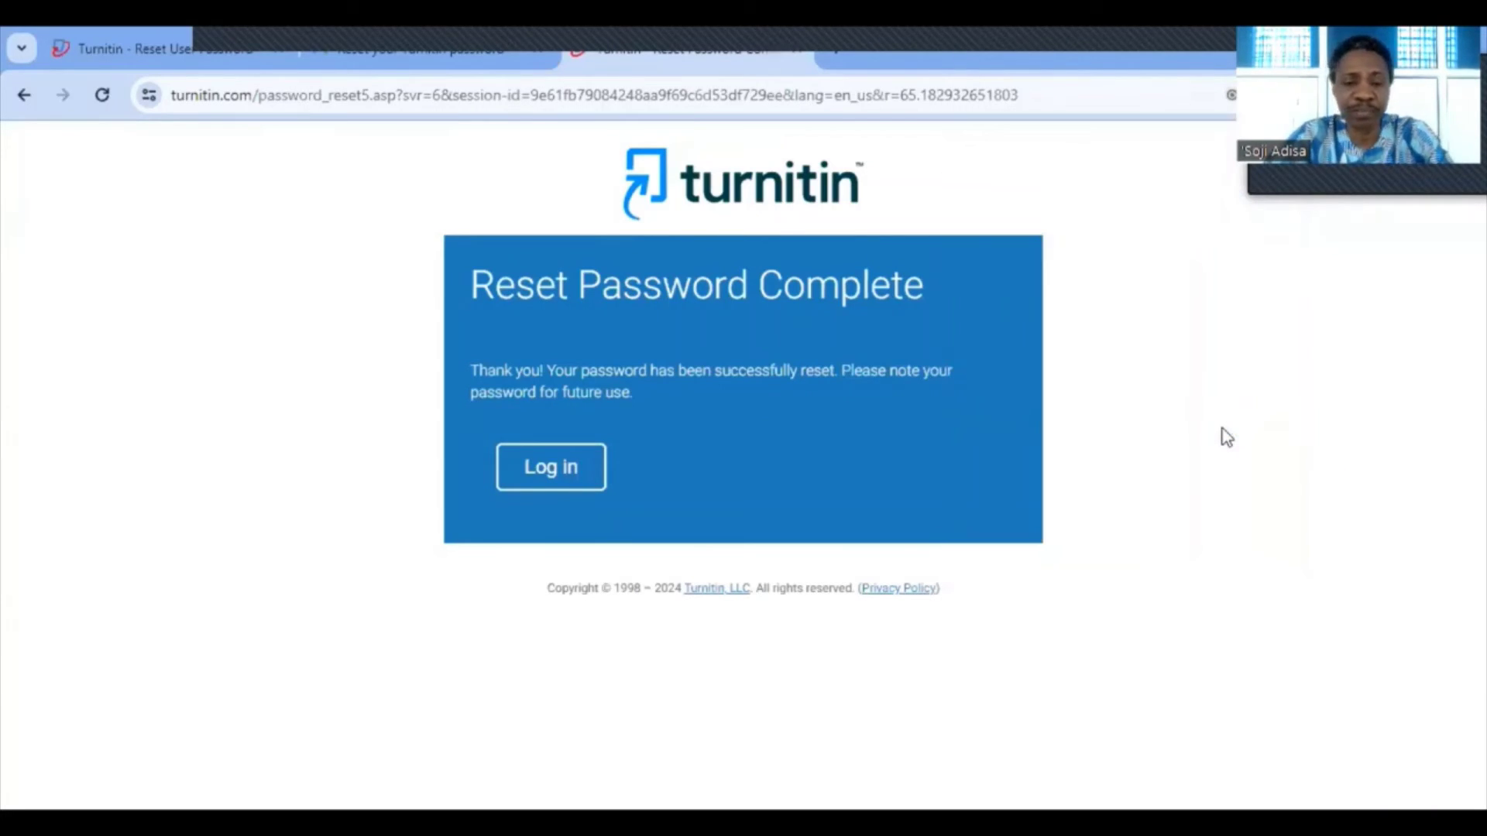
pyautogui.click(613, 427)
# Step: Try logging in with the pre-filled e-mail and password, getting 'Login failed!'
pyautogui.click(544, 469)
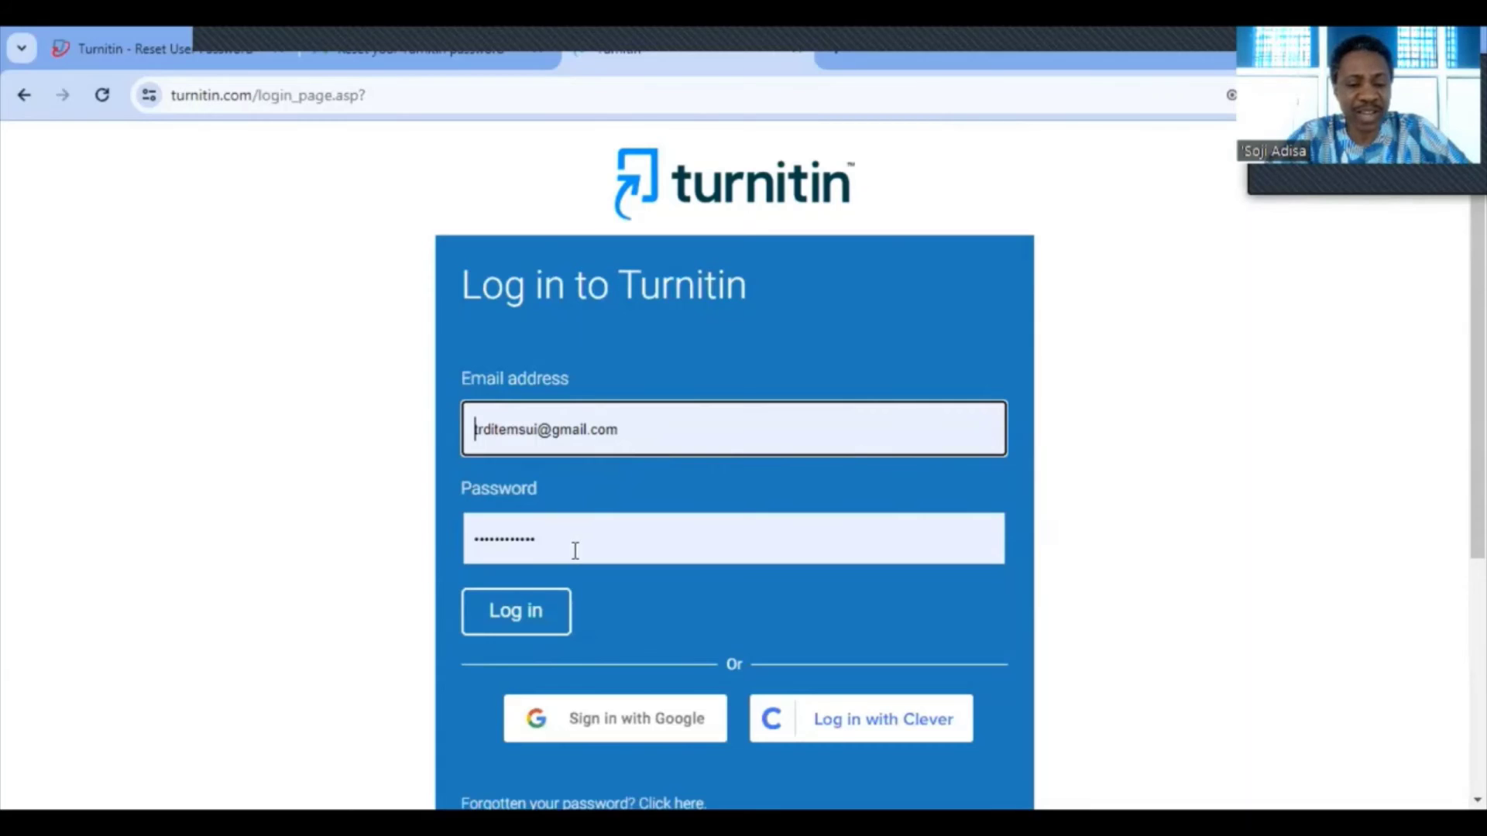
pyautogui.click(521, 608)
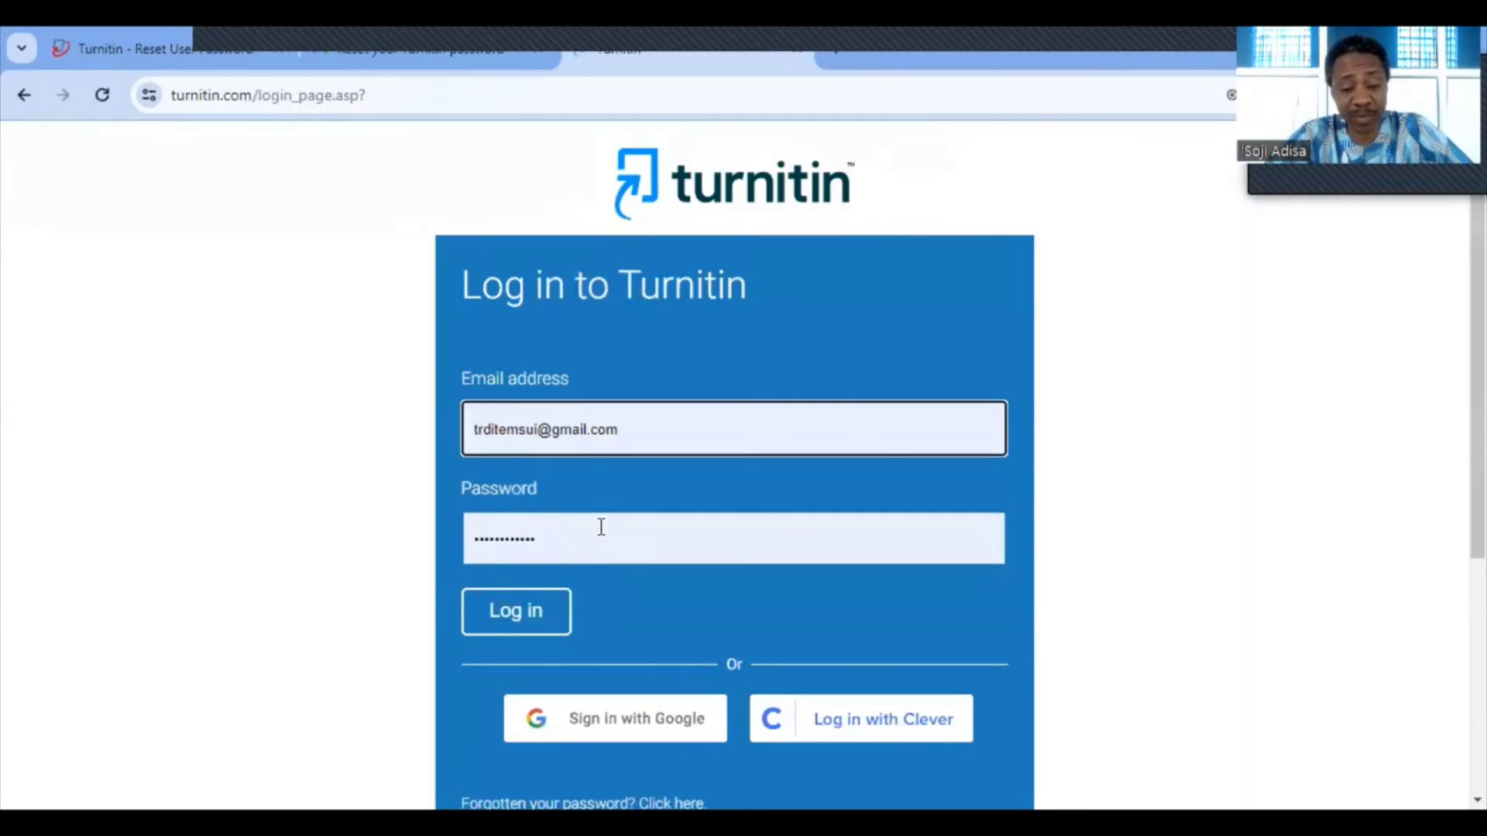
pyautogui.click(515, 629)
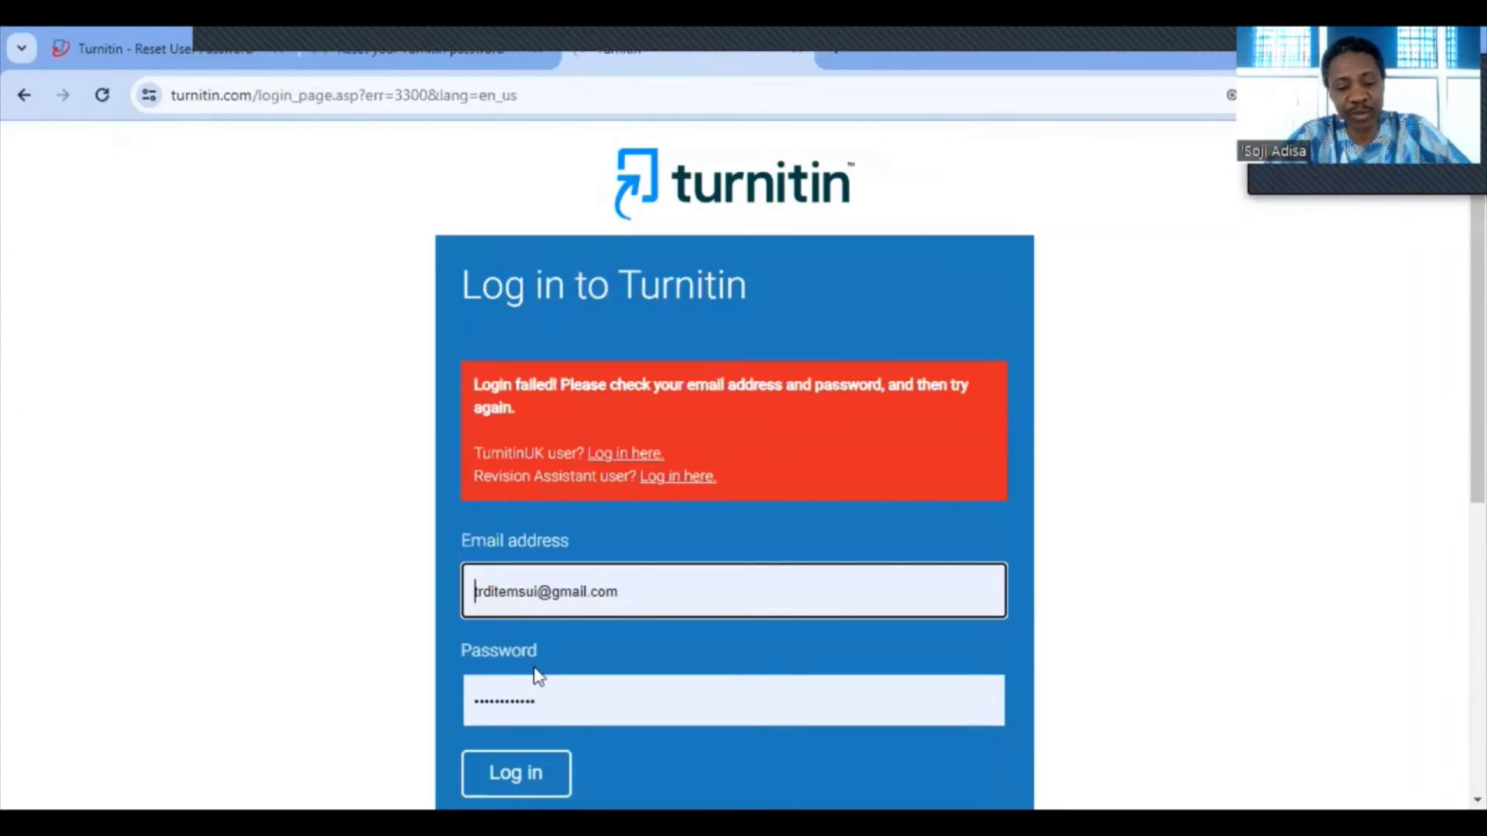
# Step: Clear the old password from the Password field and type the new password
pyautogui.click(564, 710)
pyautogui.moveTo(552, 706); pyautogui.dragTo(382, 720)
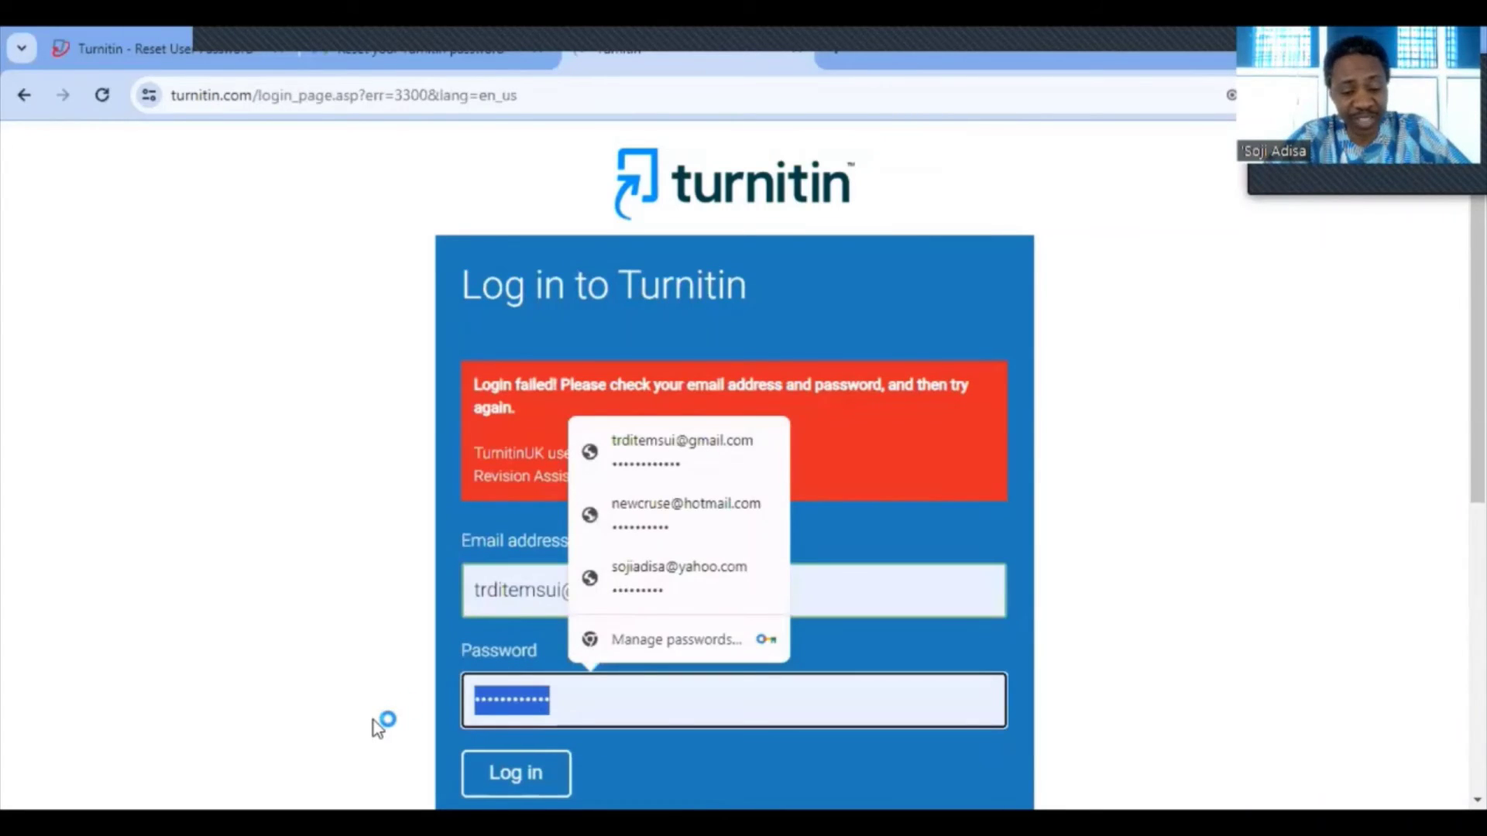
pyautogui.press('BackSpace')
pyautogui.write('***')
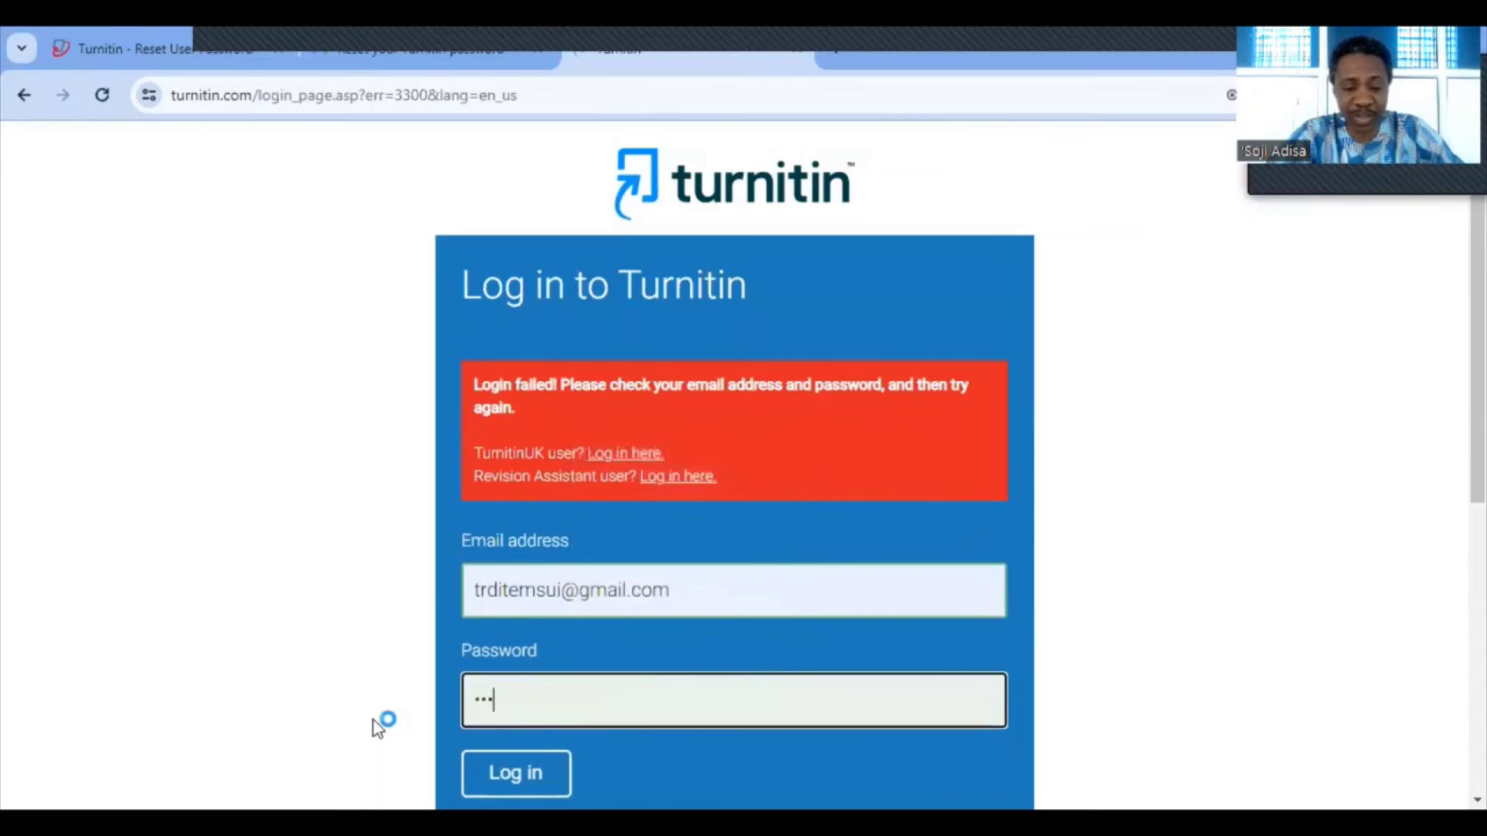
pyautogui.write('*')
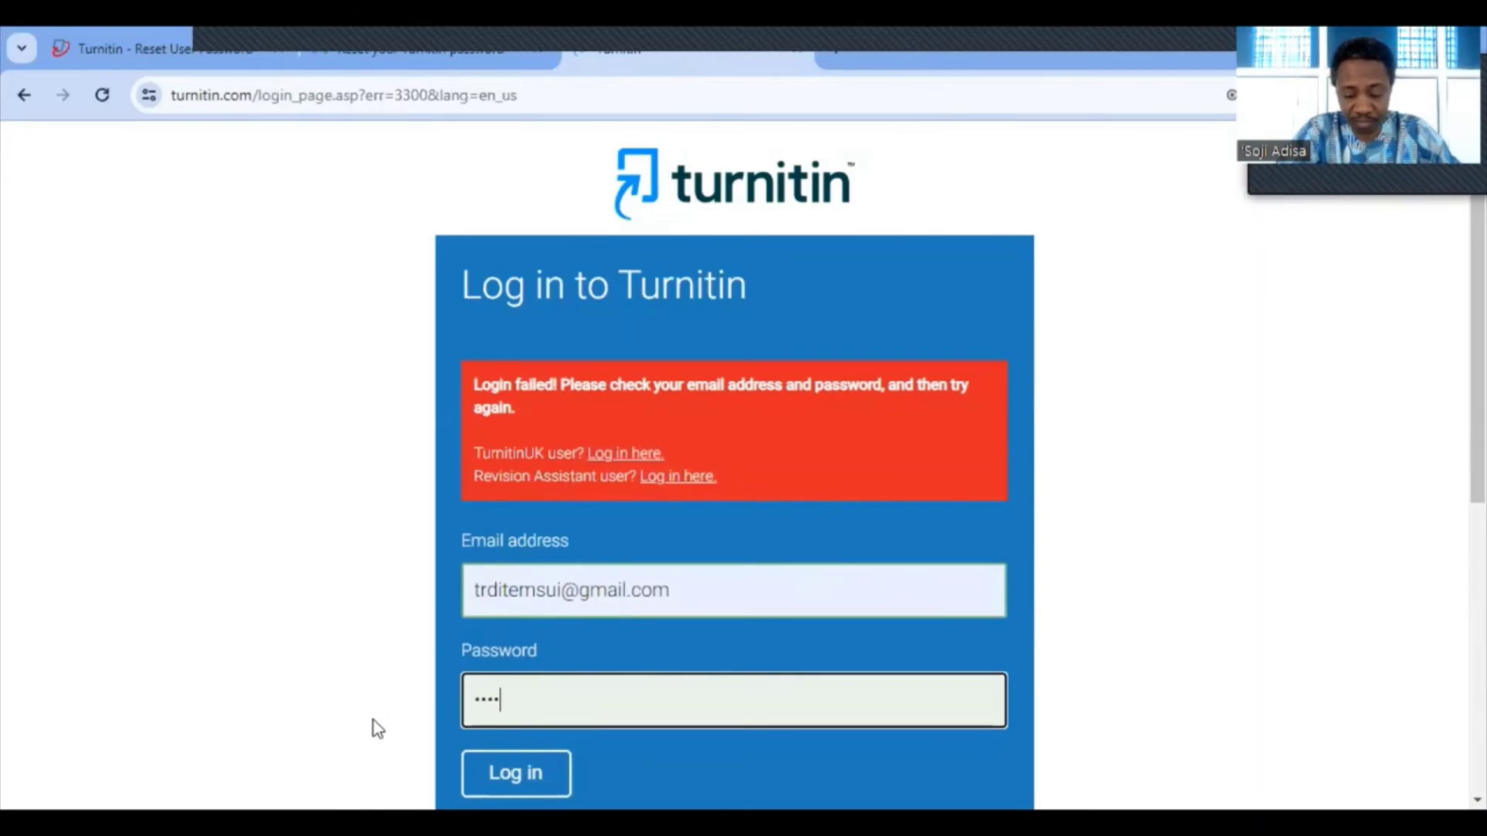
pyautogui.write('***')
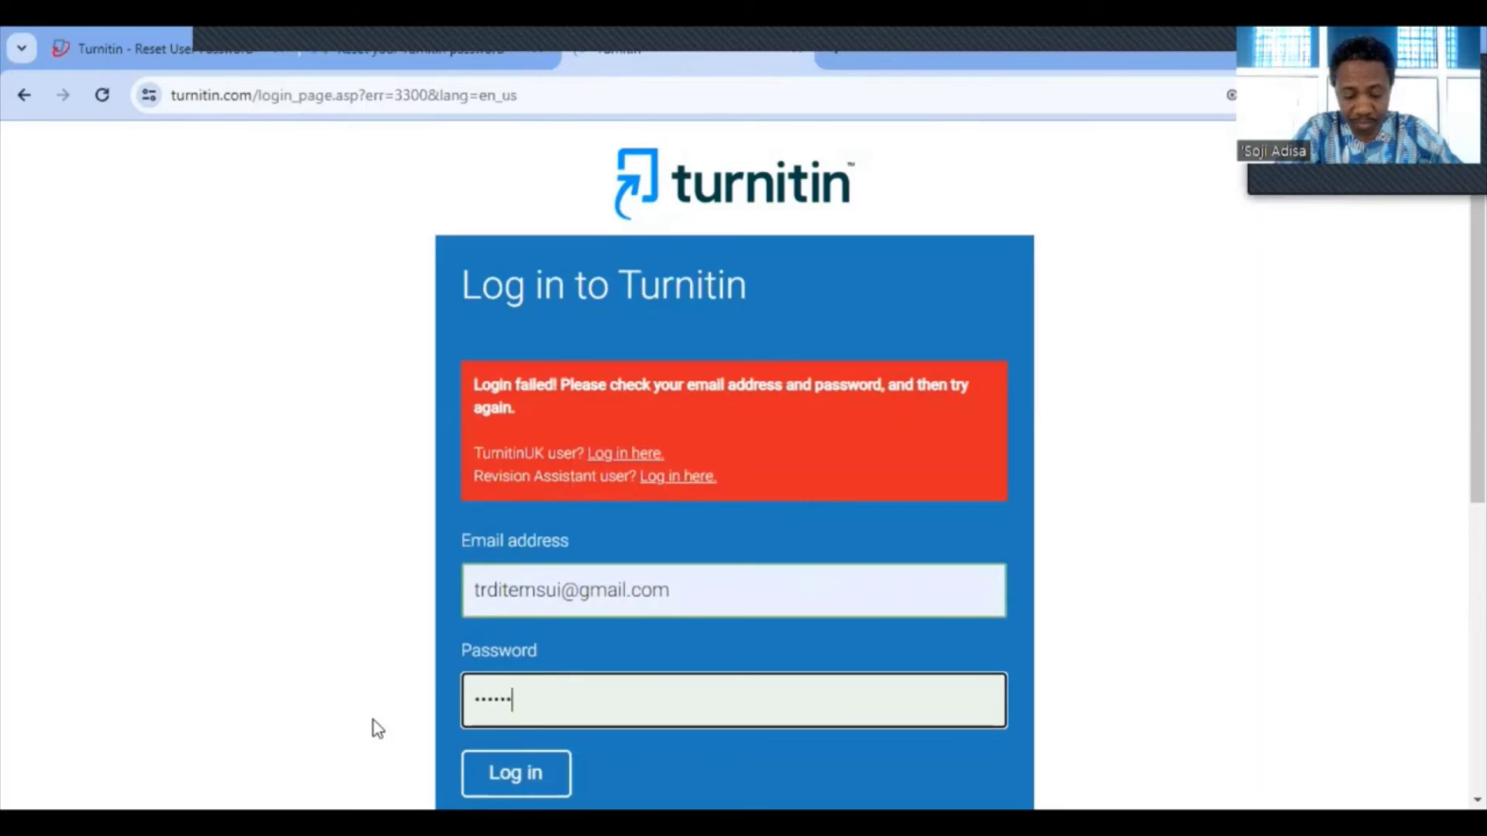
pyautogui.write('******')
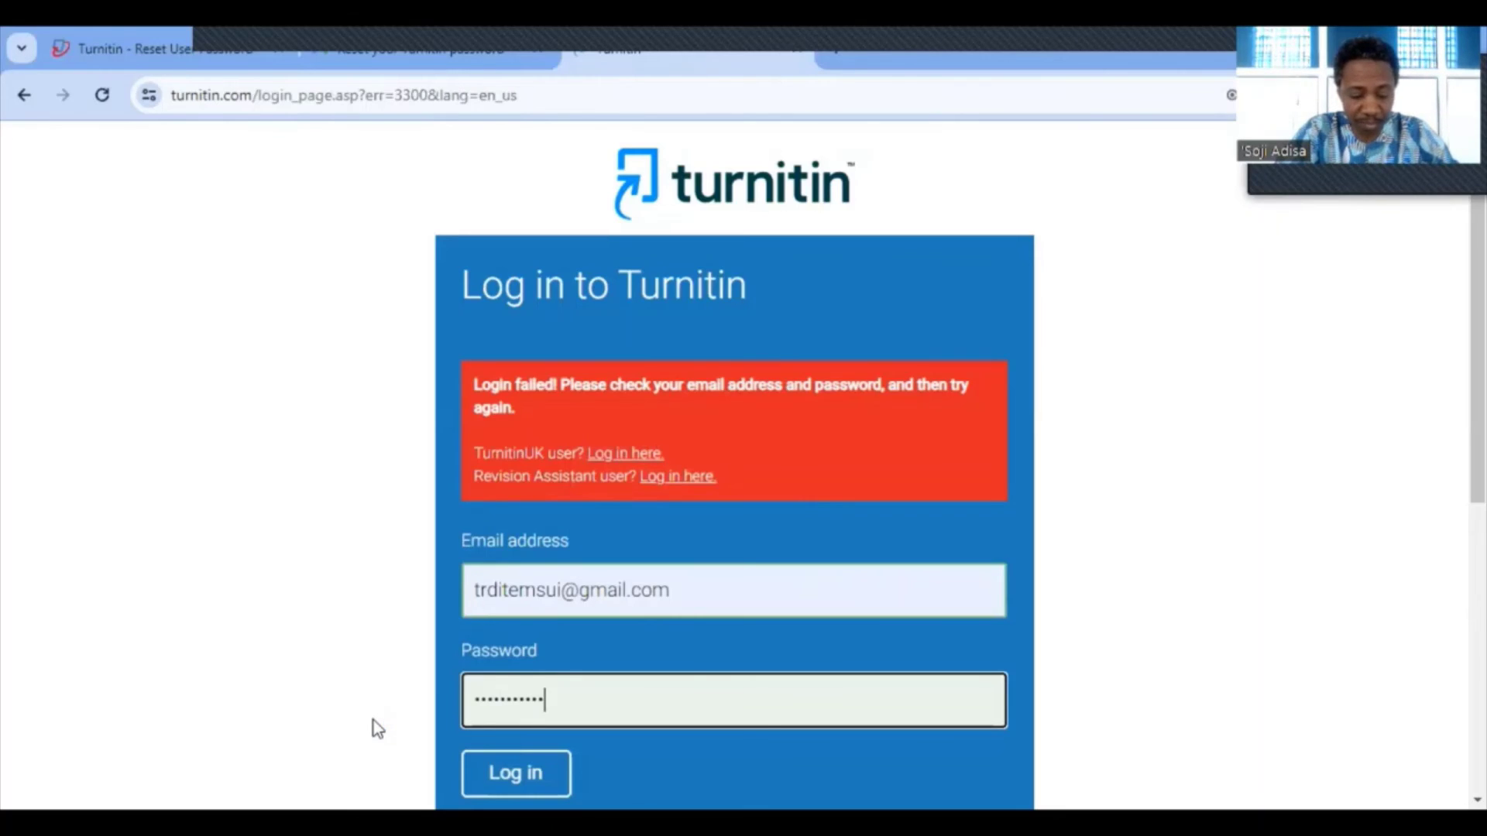
# Step: Log in with the new password and dismiss Chrome's 'Update password?' prompt with 'No thanks'
pyautogui.click(517, 777)
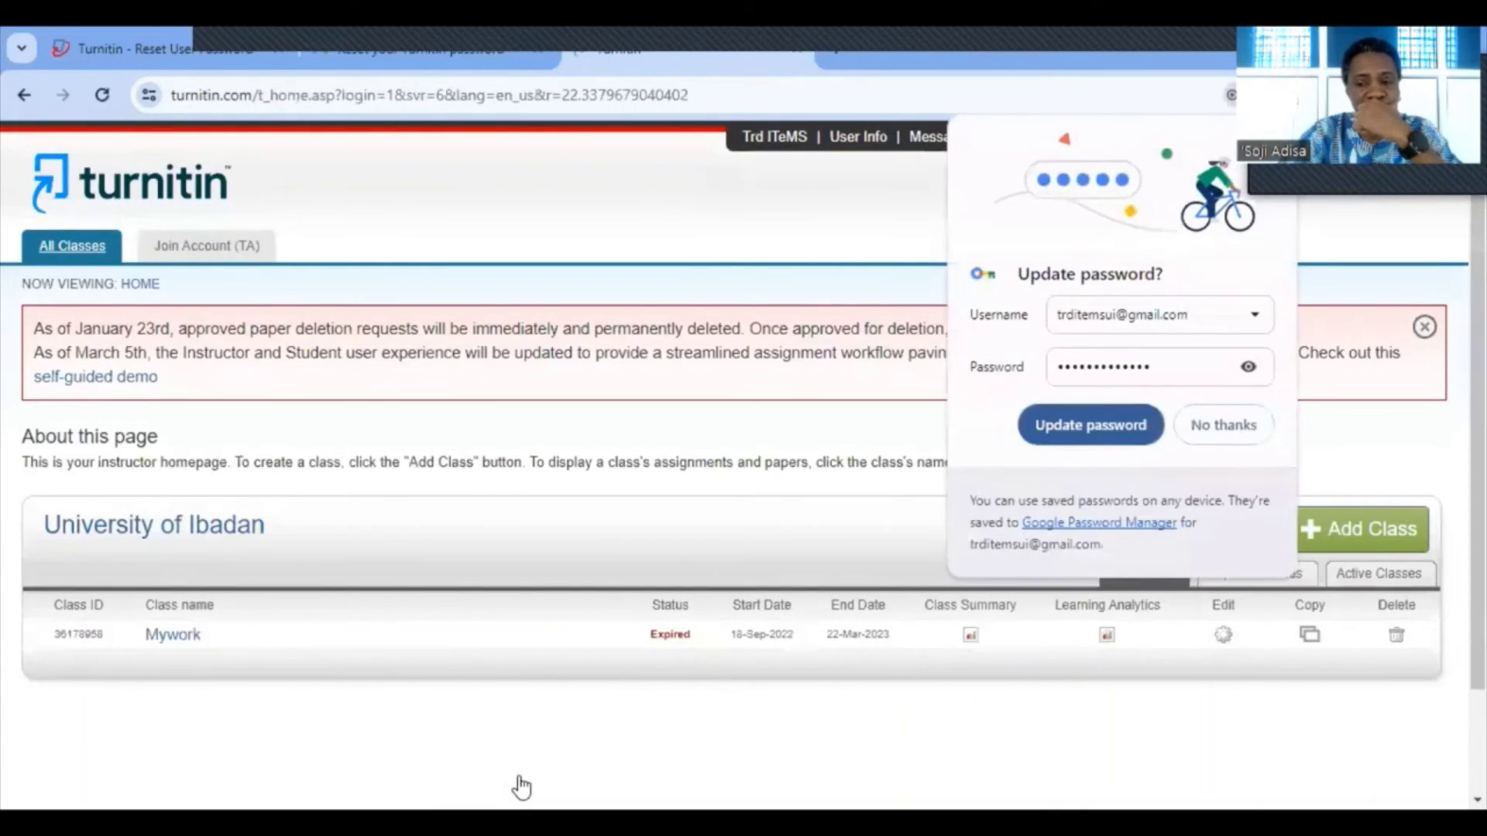
pyautogui.click(1247, 431)
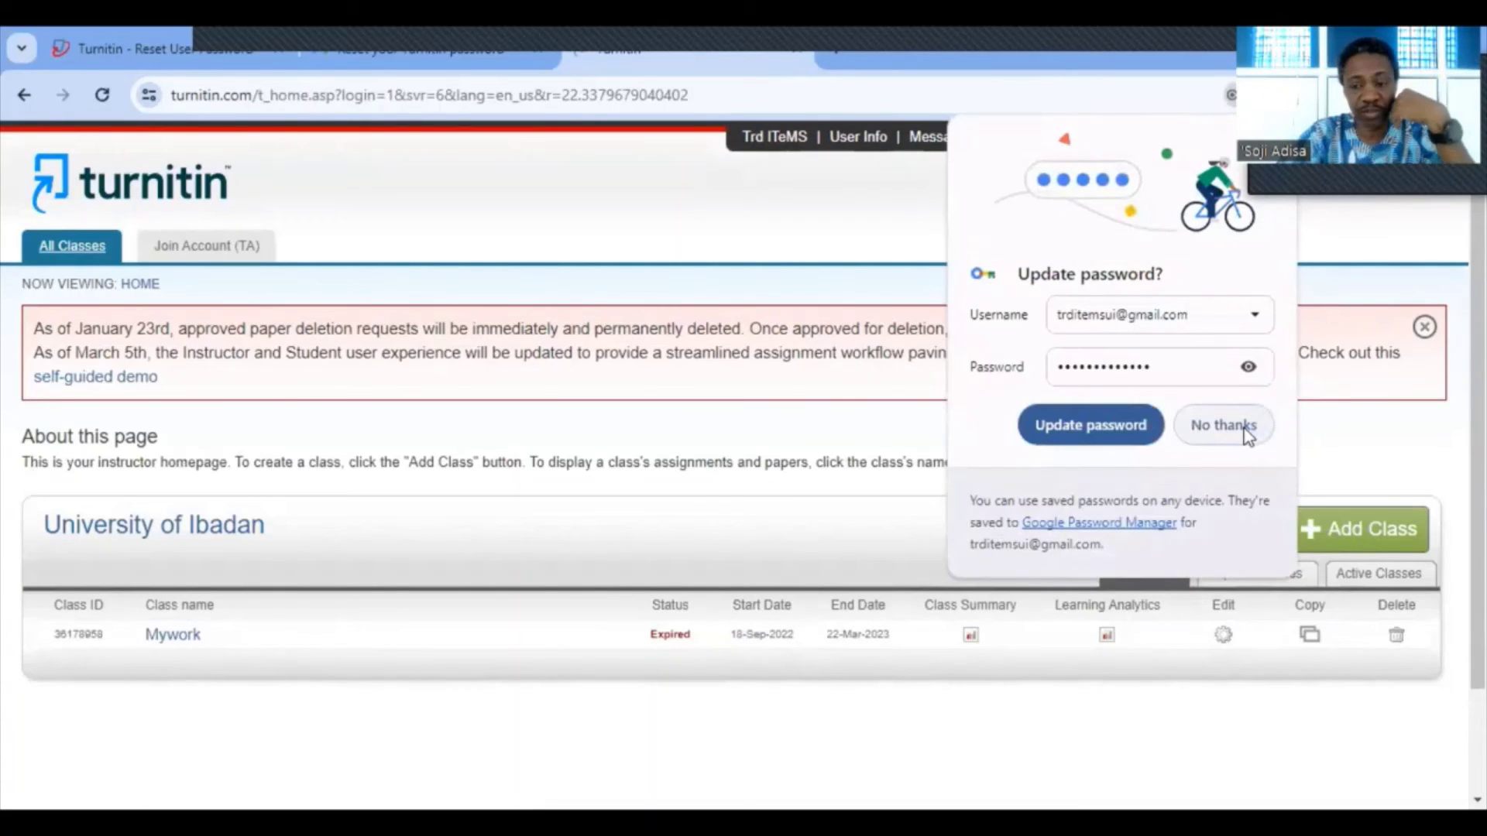
pyautogui.click(1247, 431)
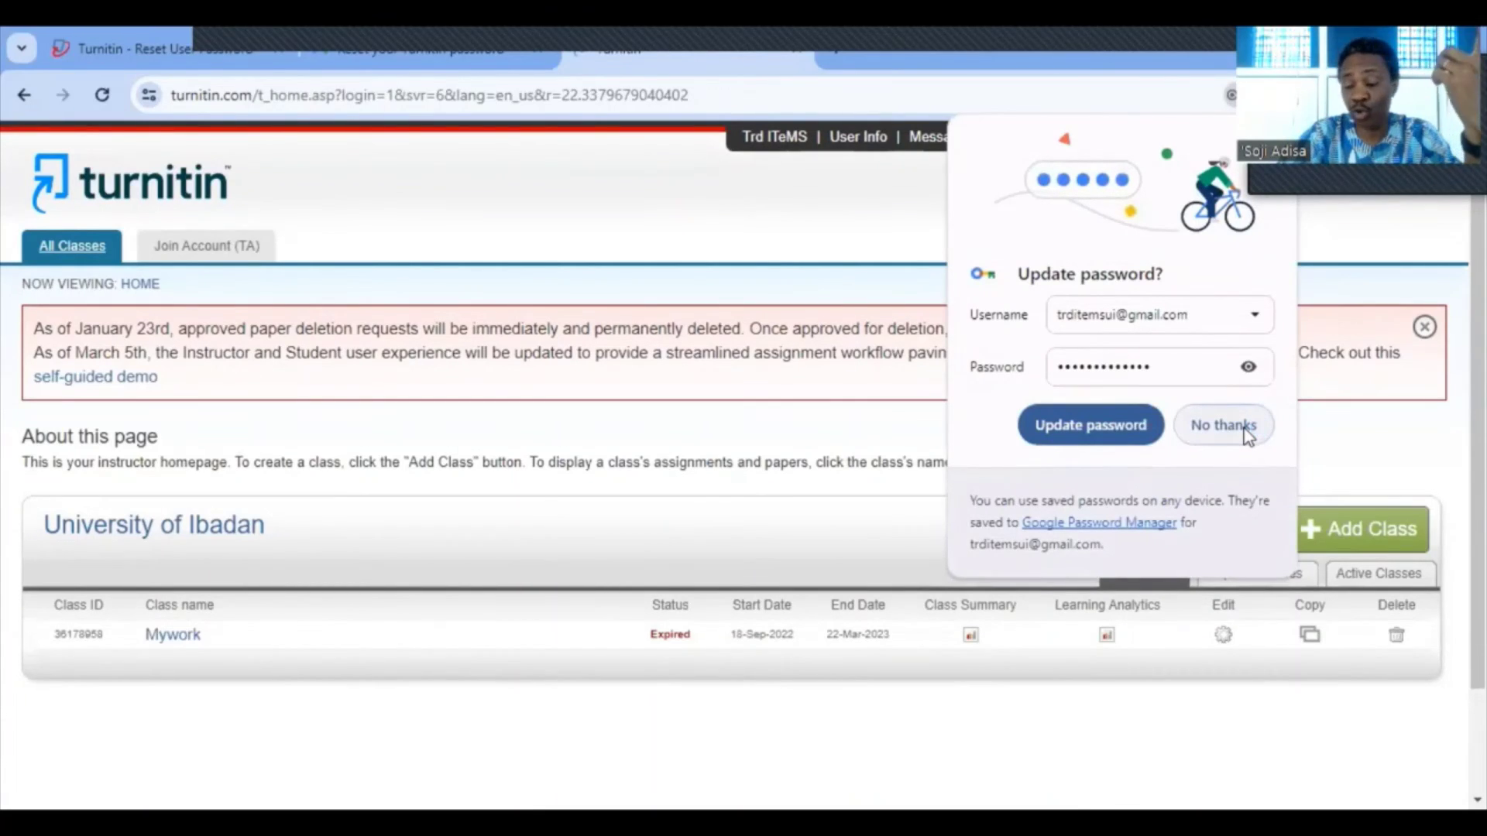
pyautogui.click(1246, 431)
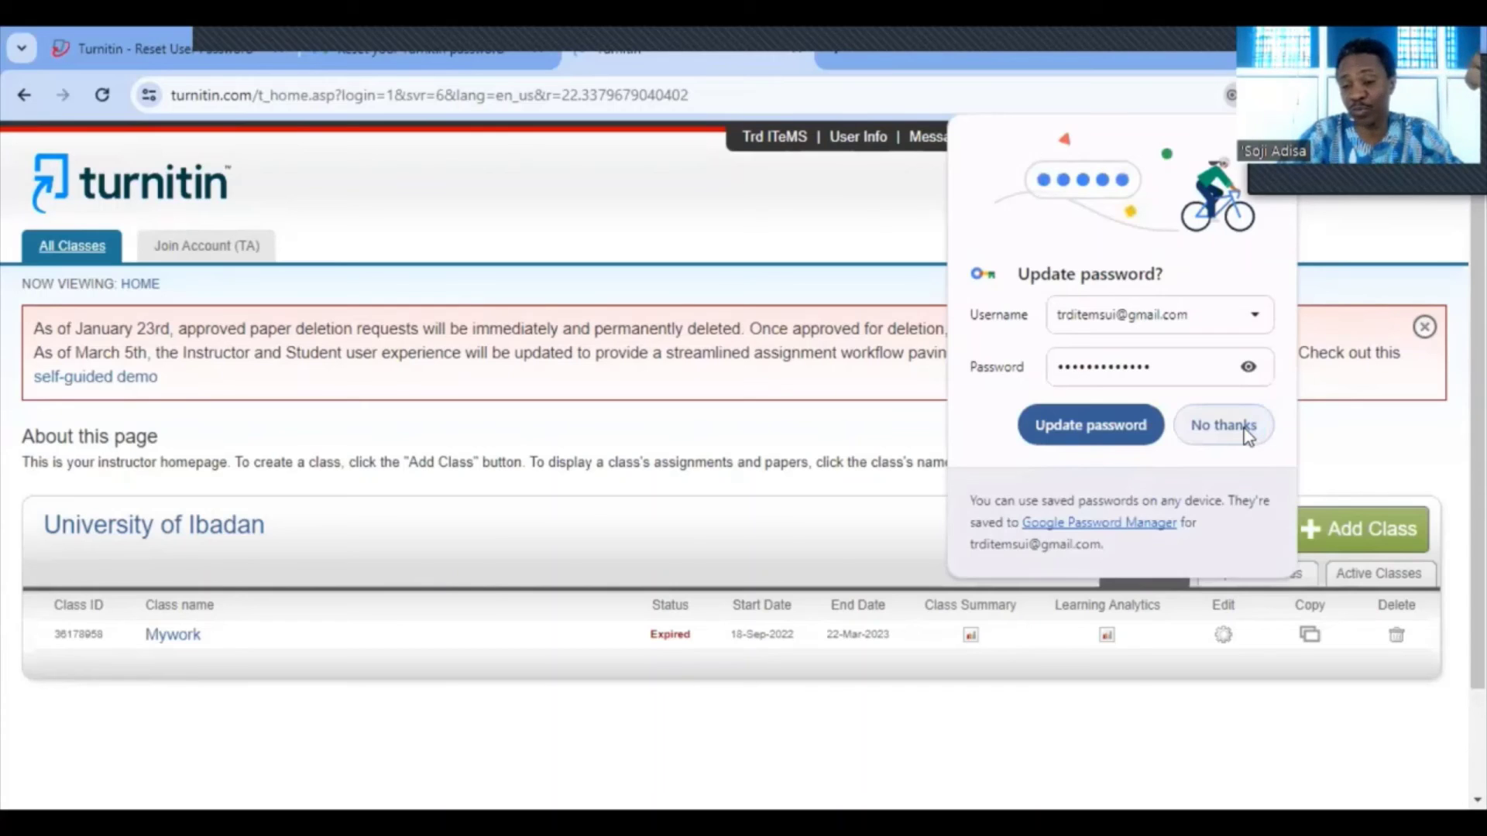
pyautogui.click(1247, 430)
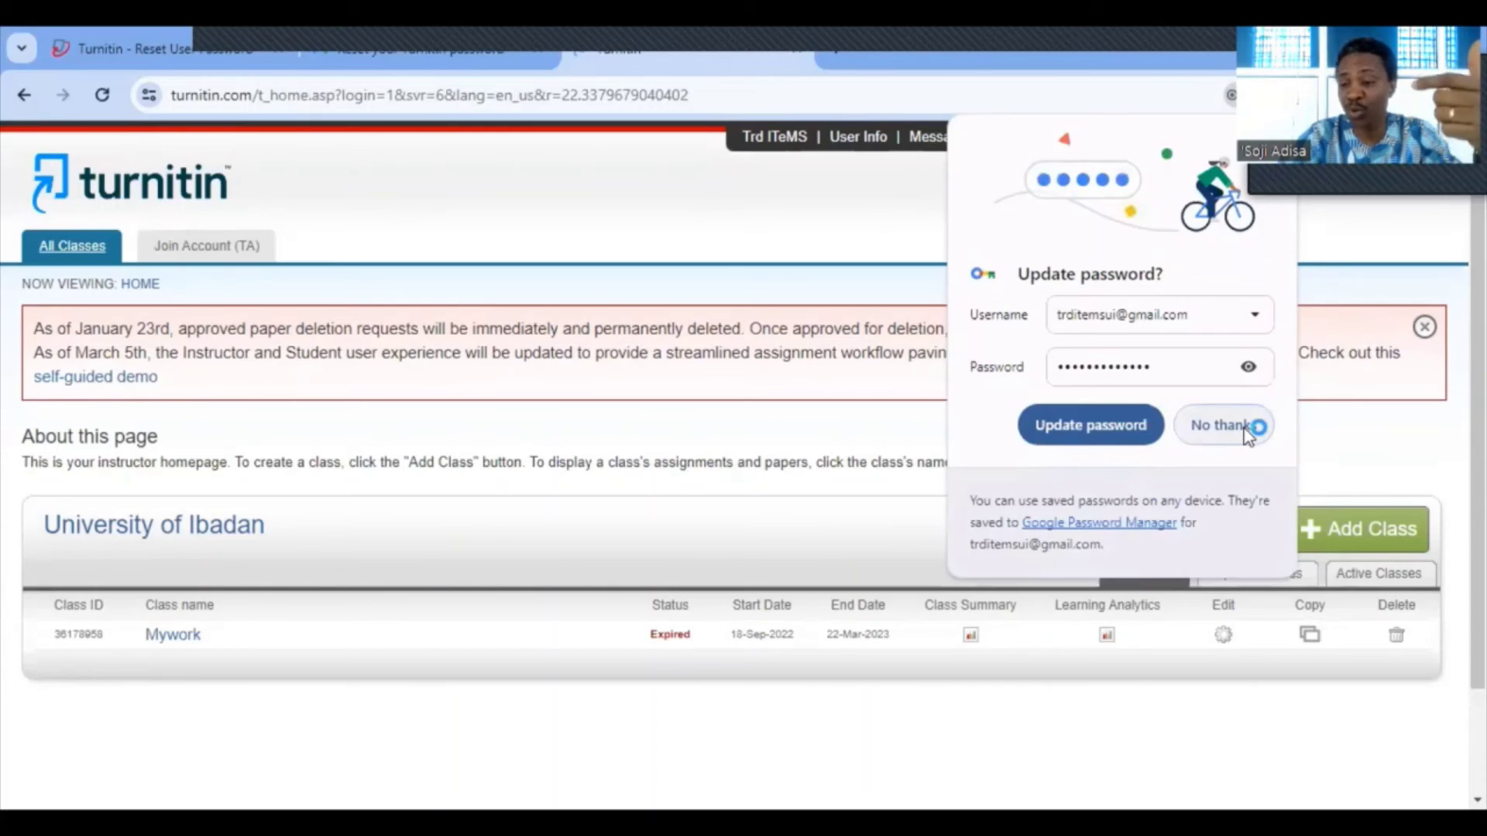
pyautogui.click(1247, 431)
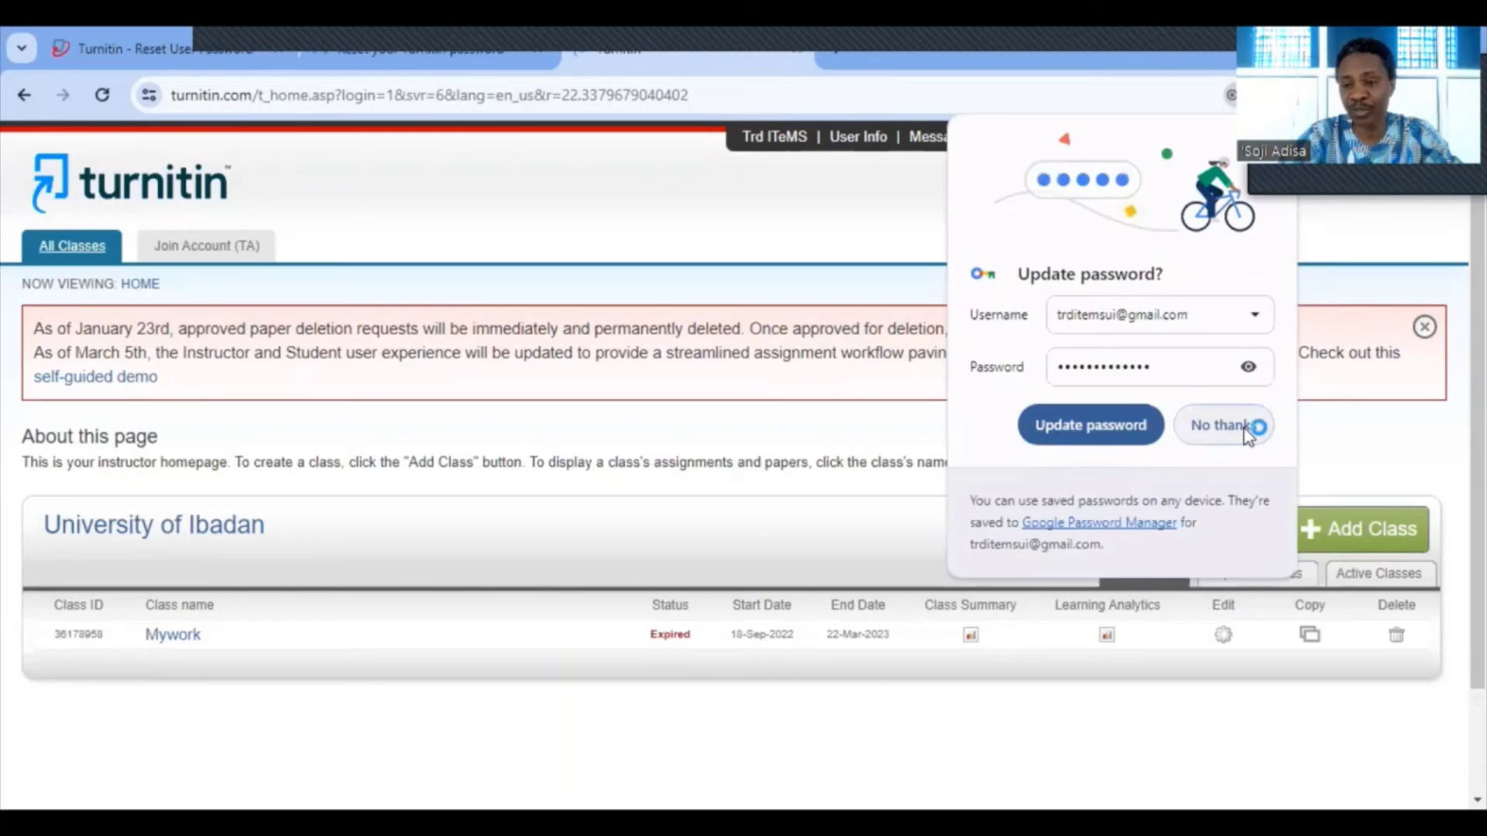
pyautogui.click(1247, 430)
pyautogui.click(1247, 431)
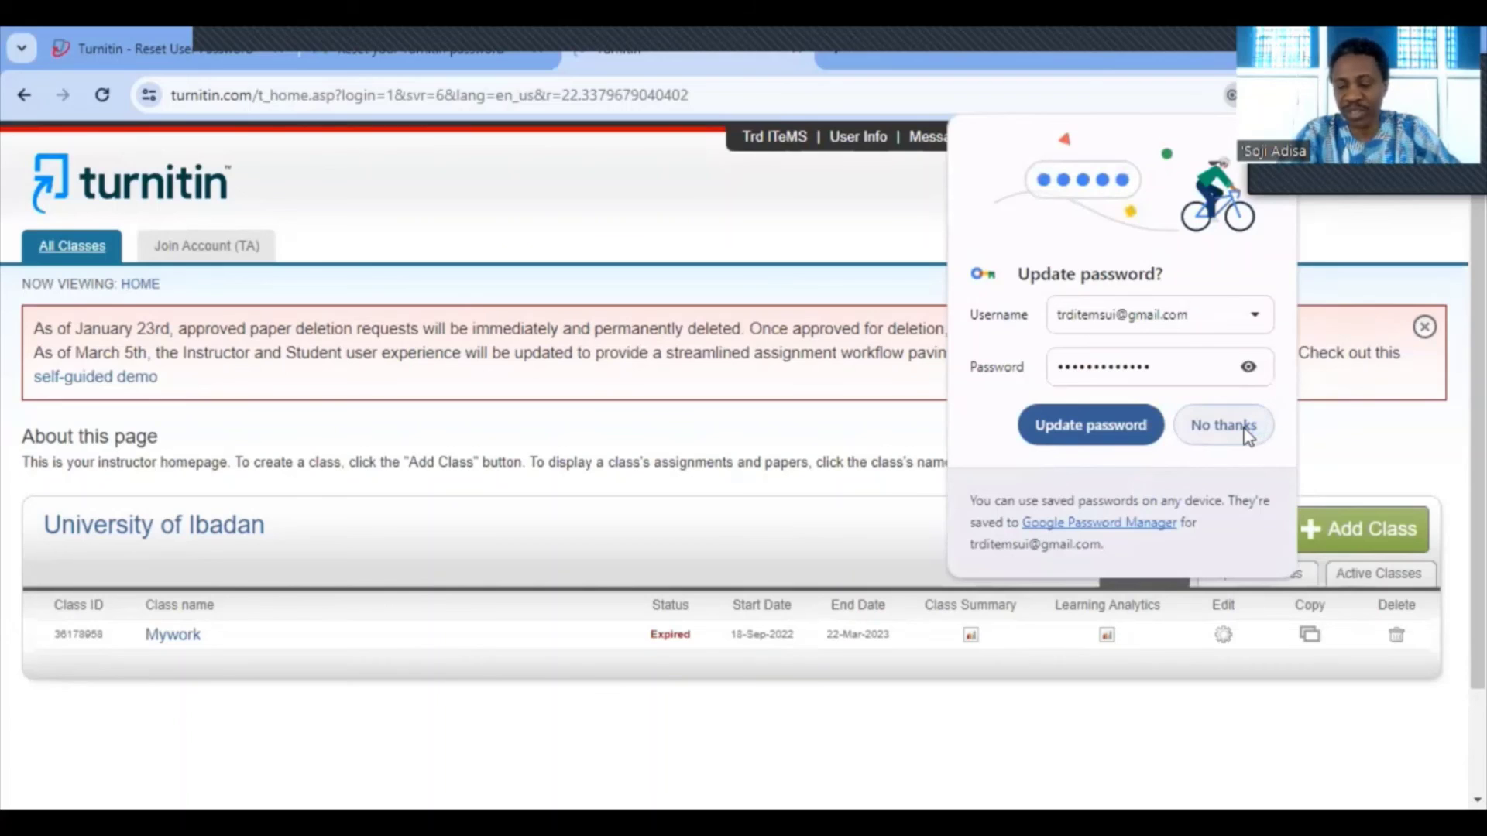
pyautogui.click(1247, 430)
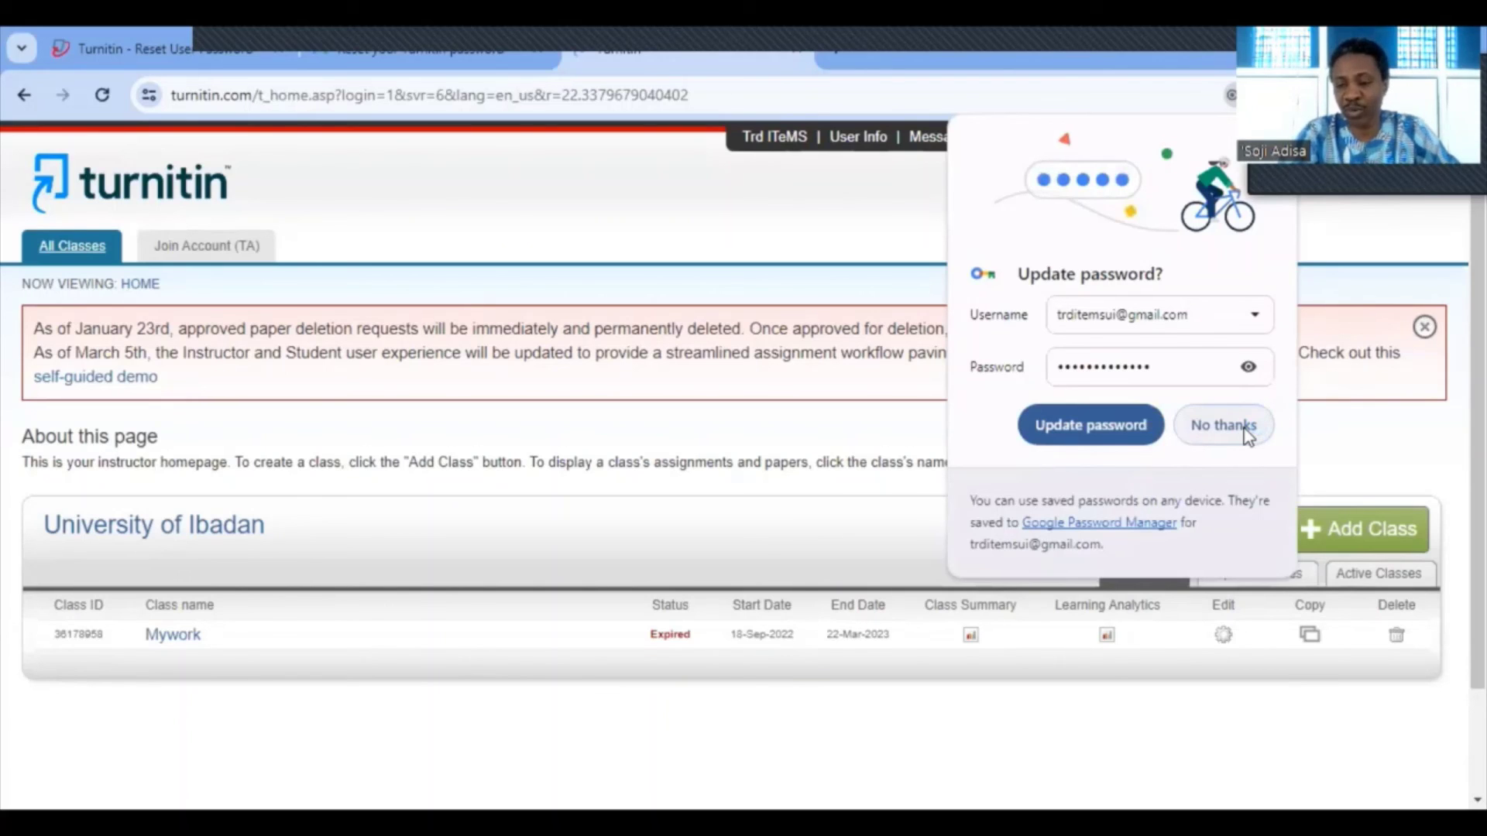
pyautogui.click(1249, 431)
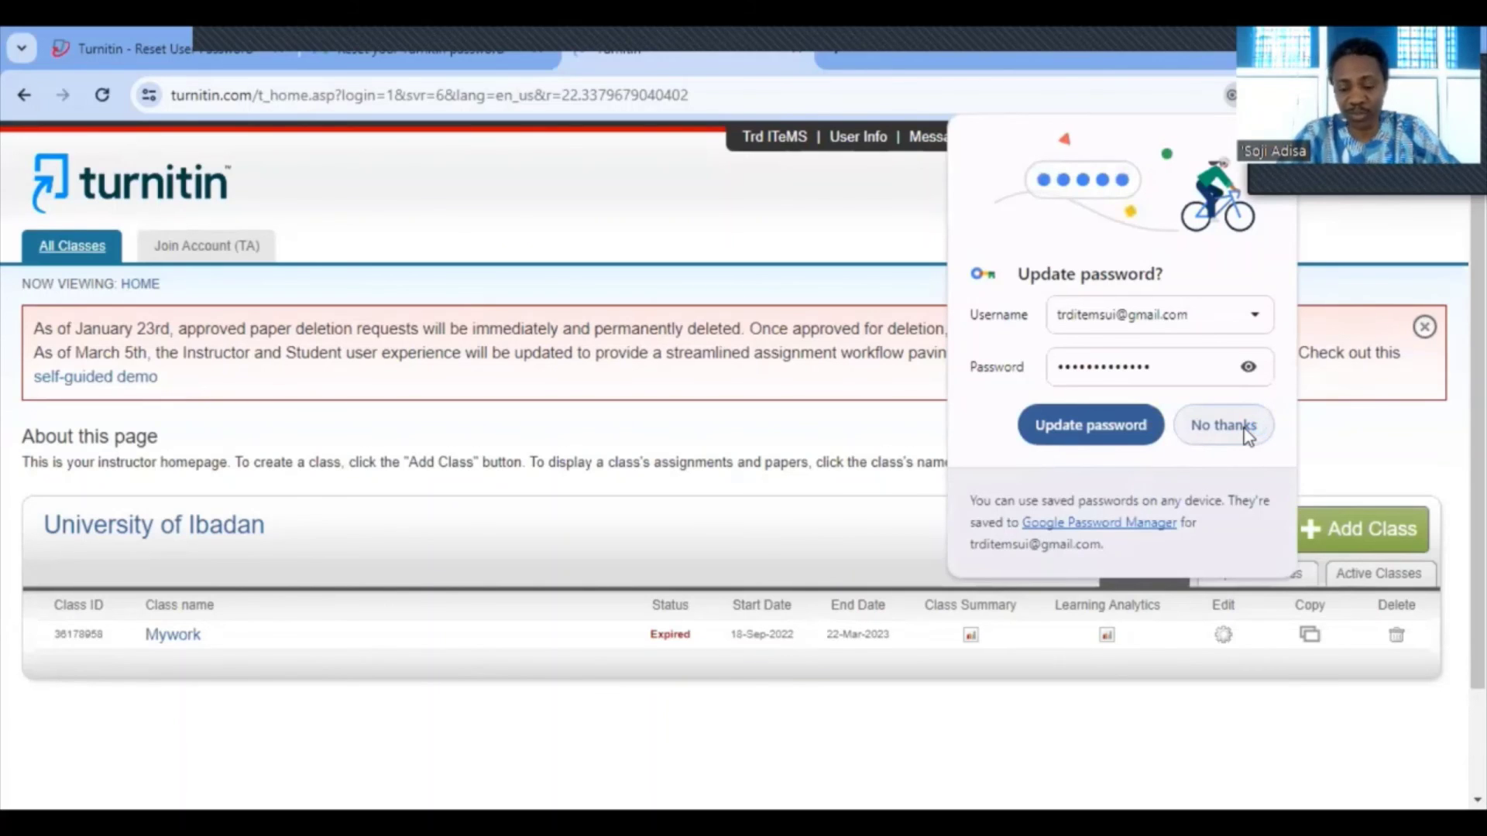
pyautogui.click(1249, 430)
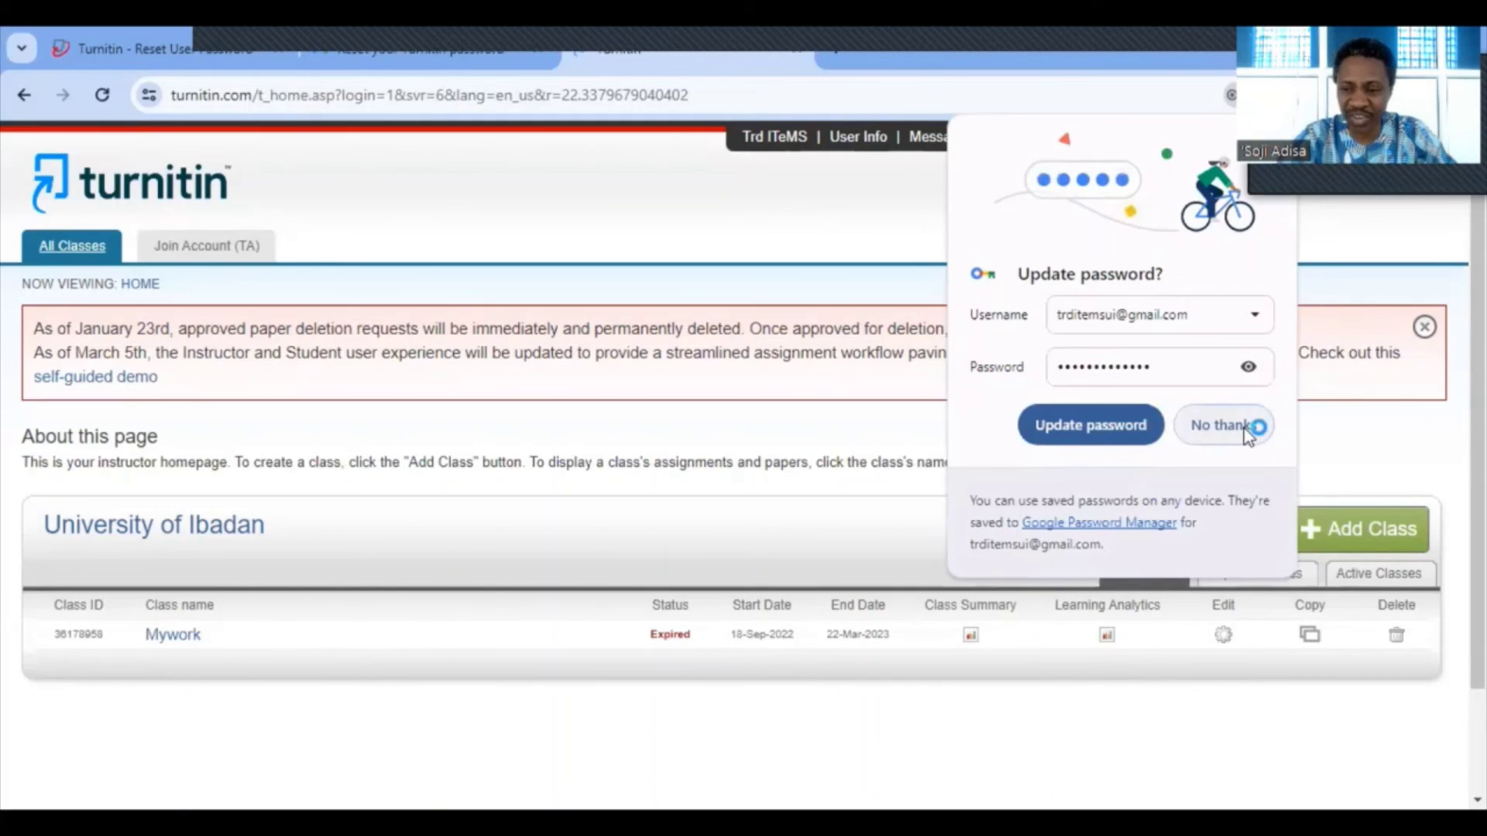
pyautogui.click(1248, 431)
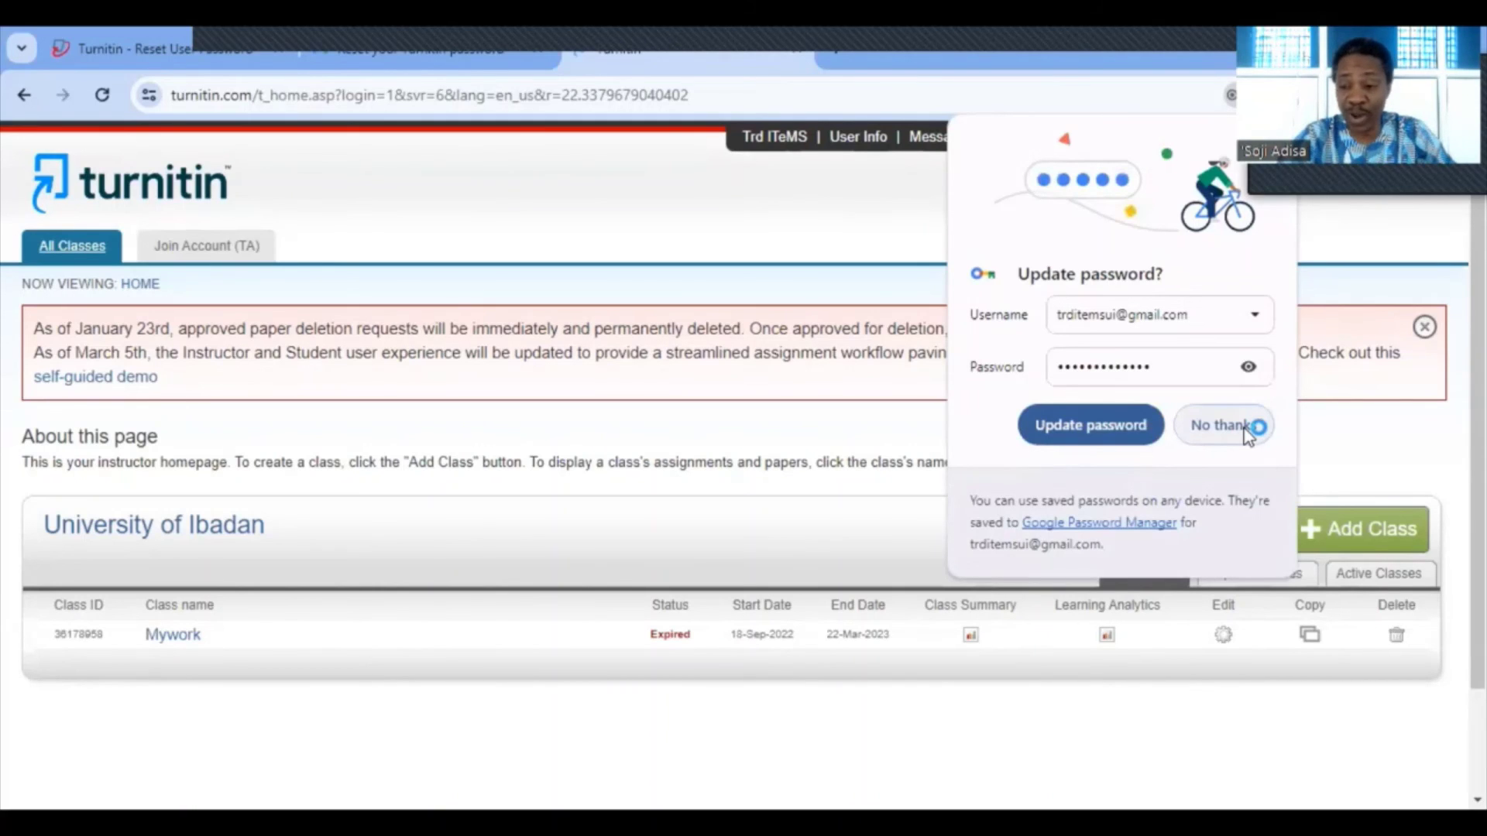
pyautogui.click(1249, 431)
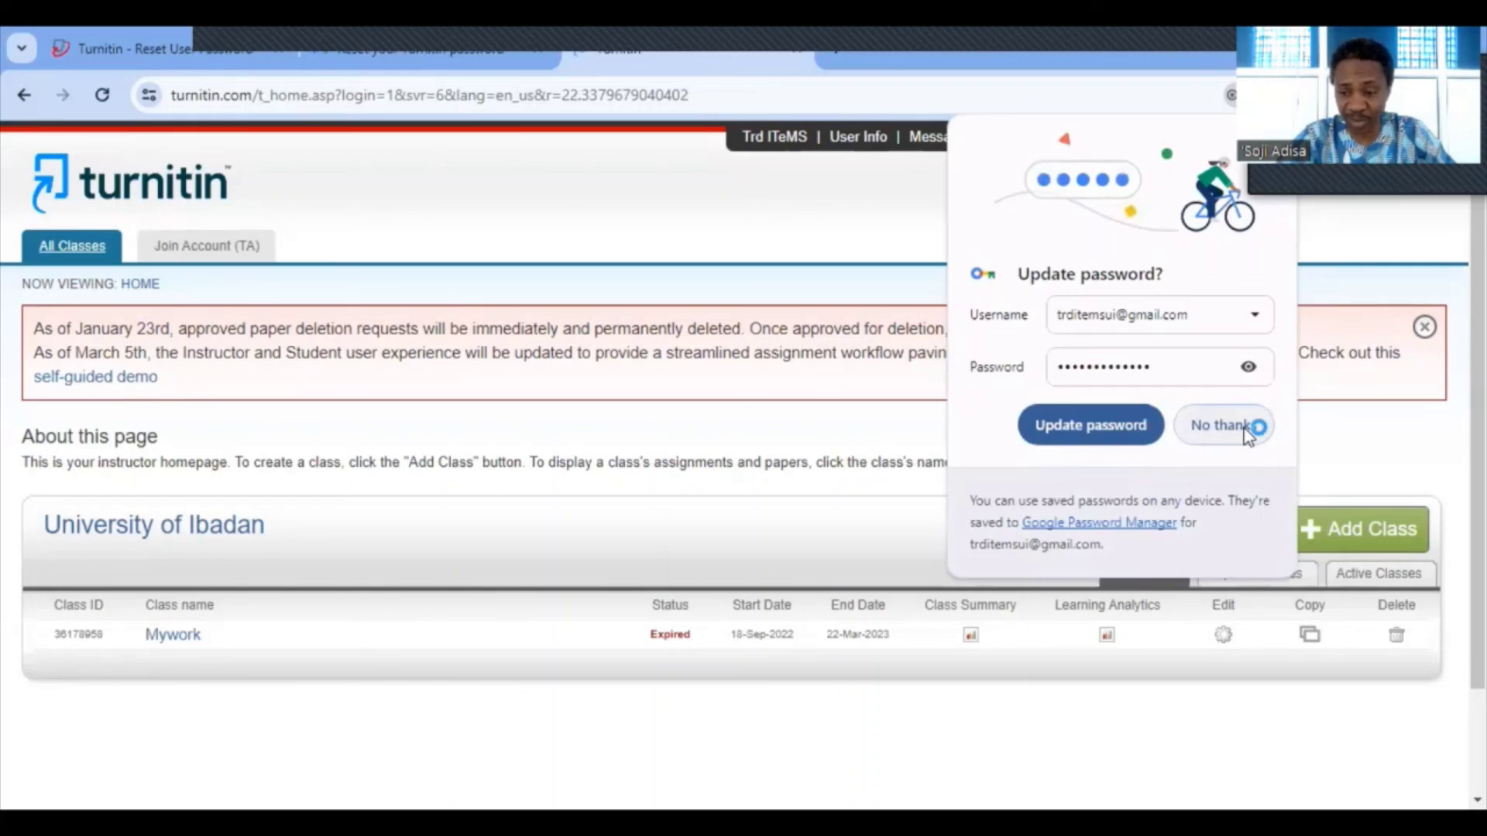
pyautogui.click(1248, 430)
pyautogui.click(1248, 436)
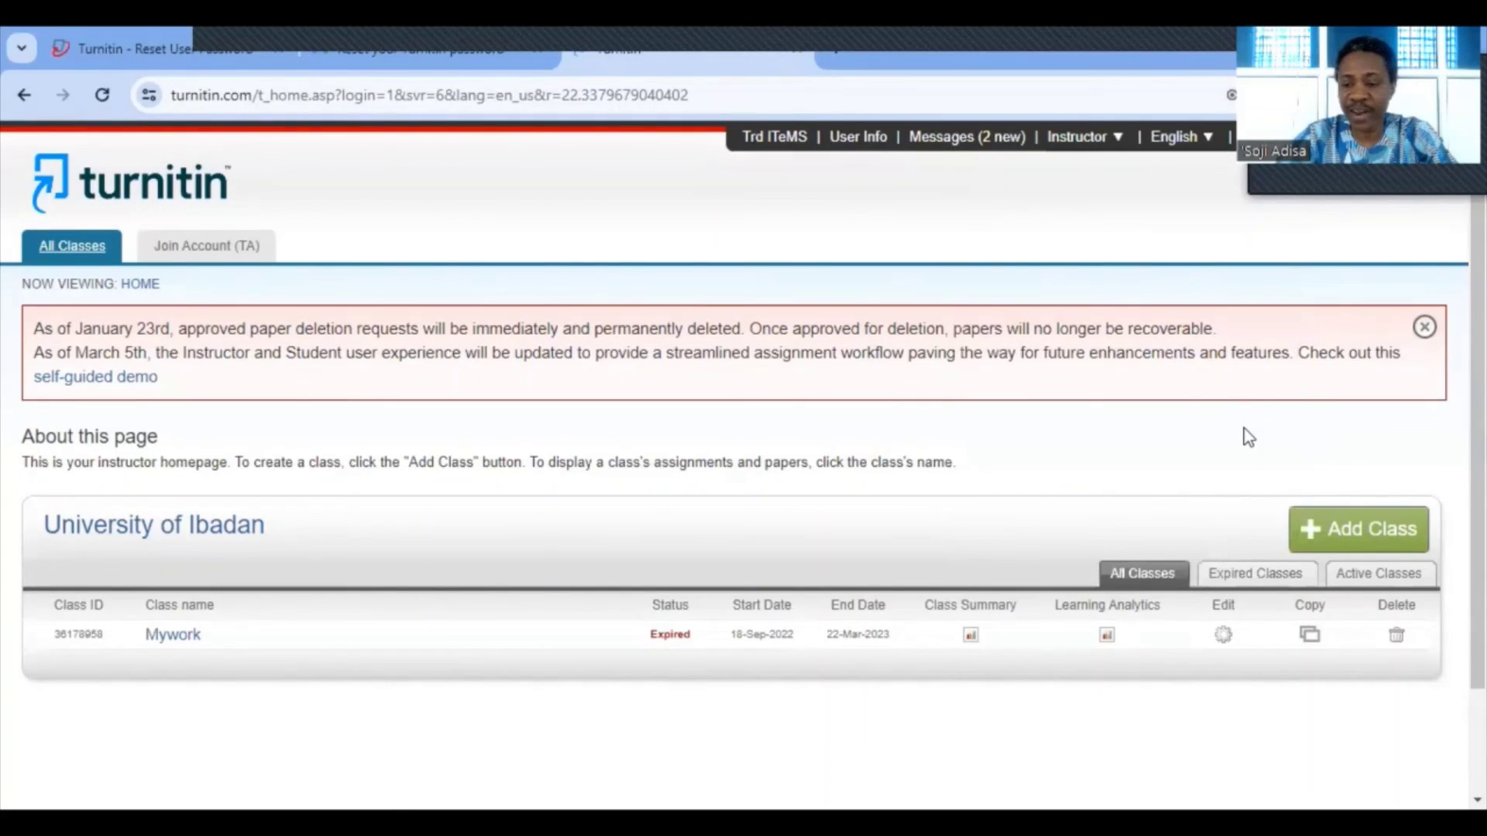
pyautogui.click(1248, 436)
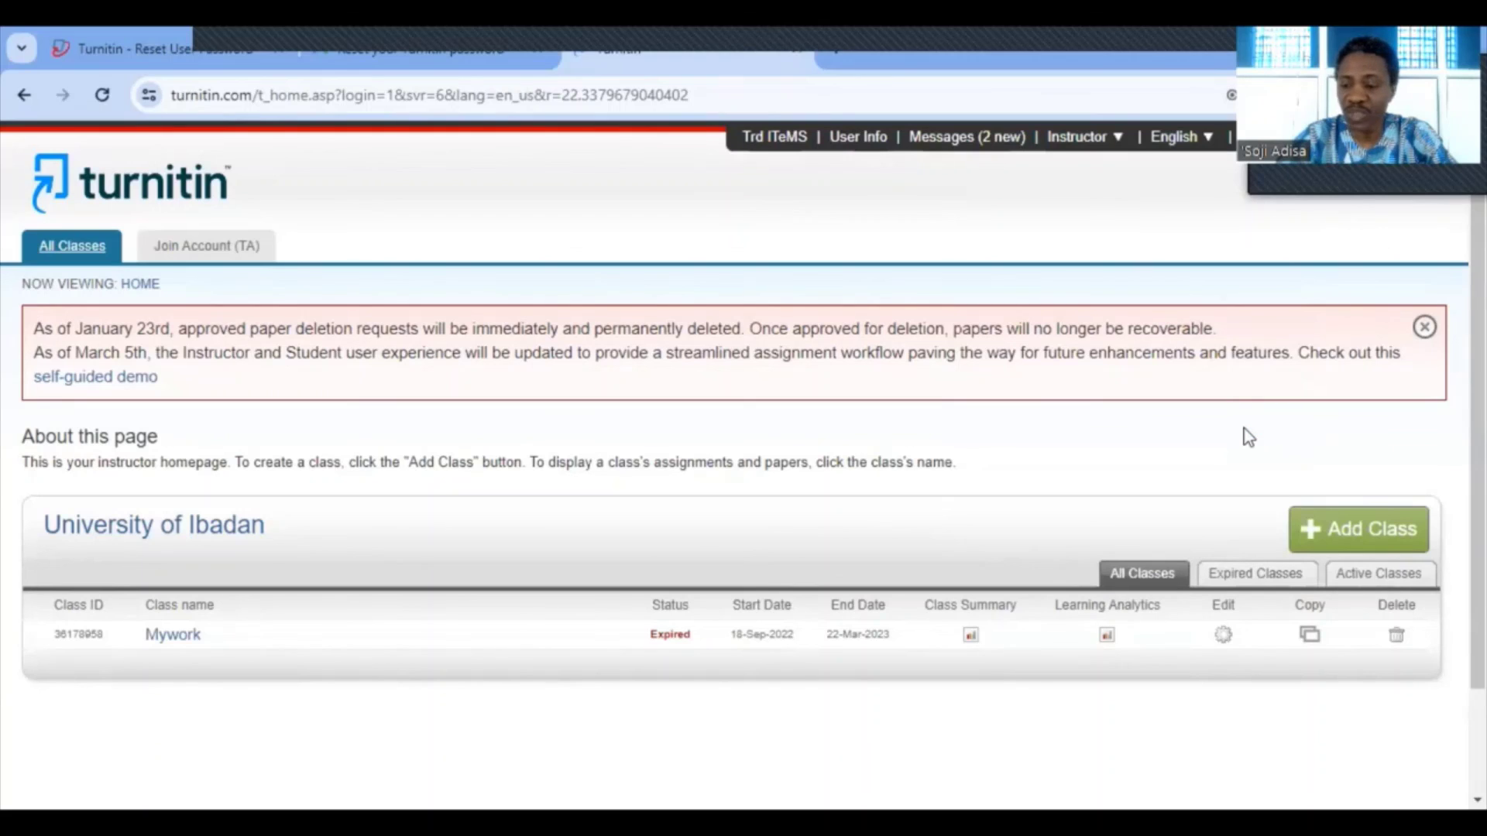
pyautogui.click(1249, 436)
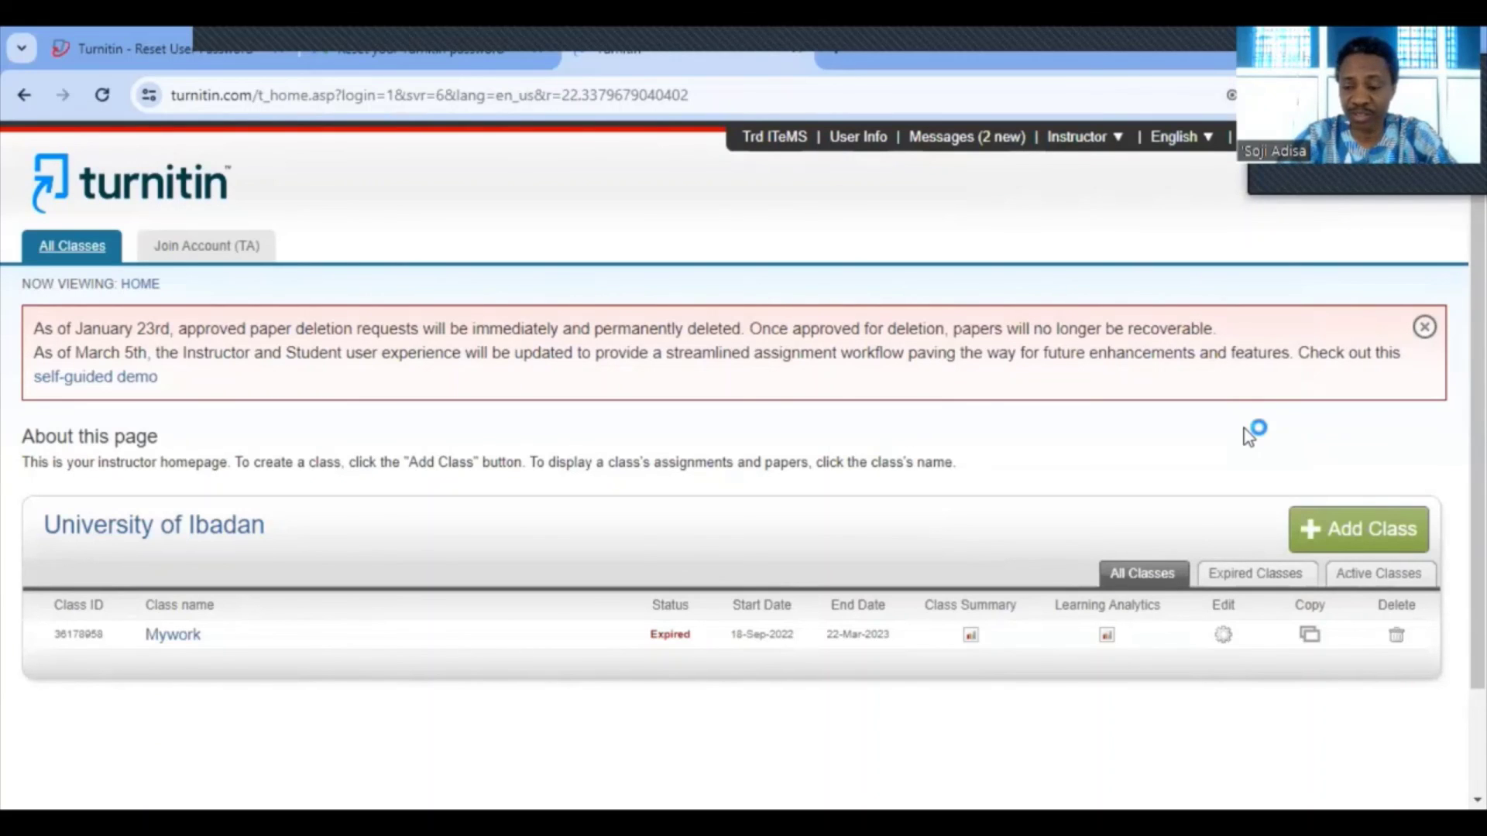
pyautogui.click(1248, 436)
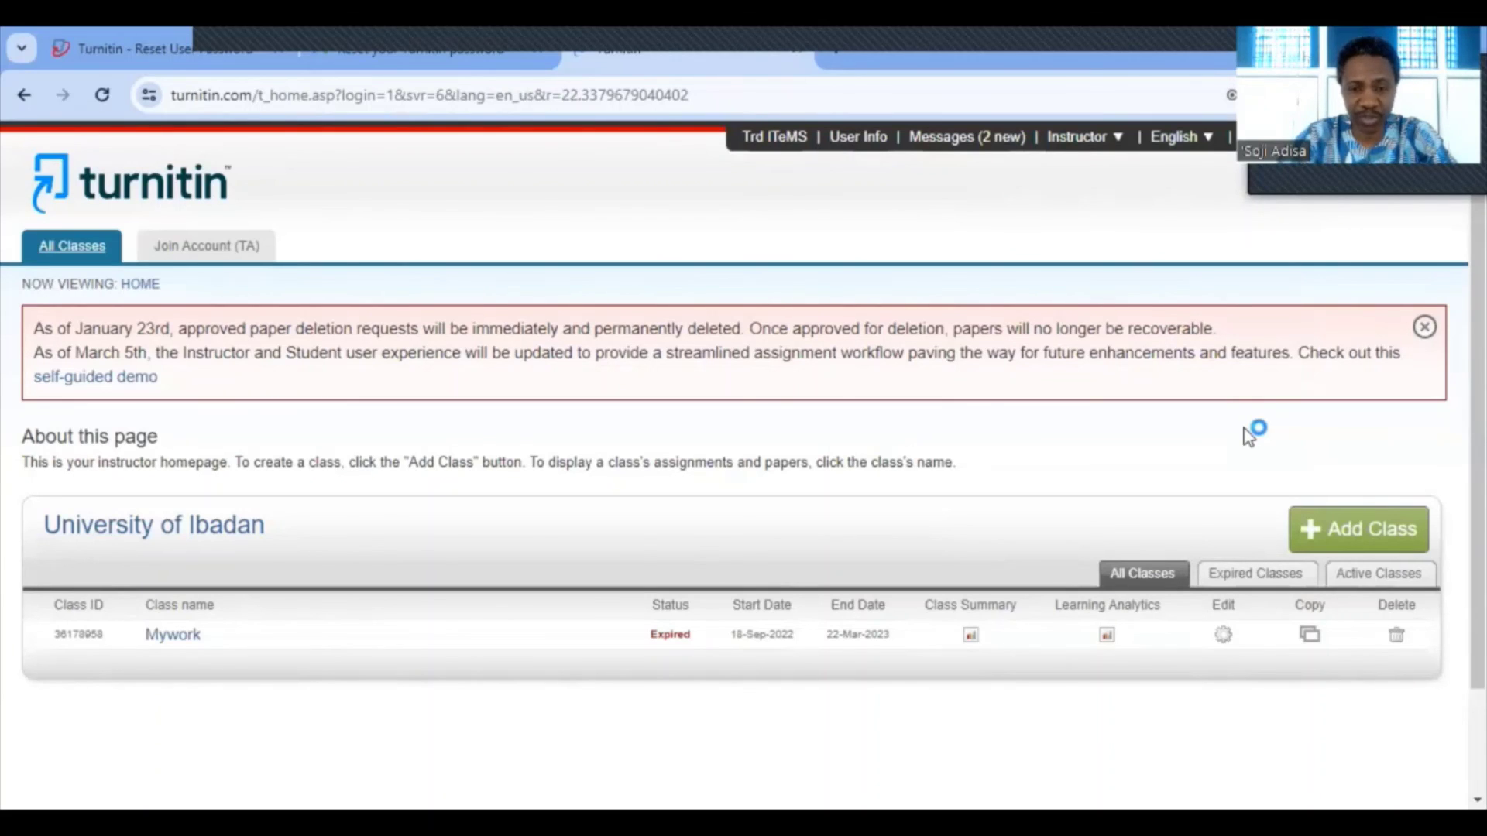
pyautogui.click(1248, 436)
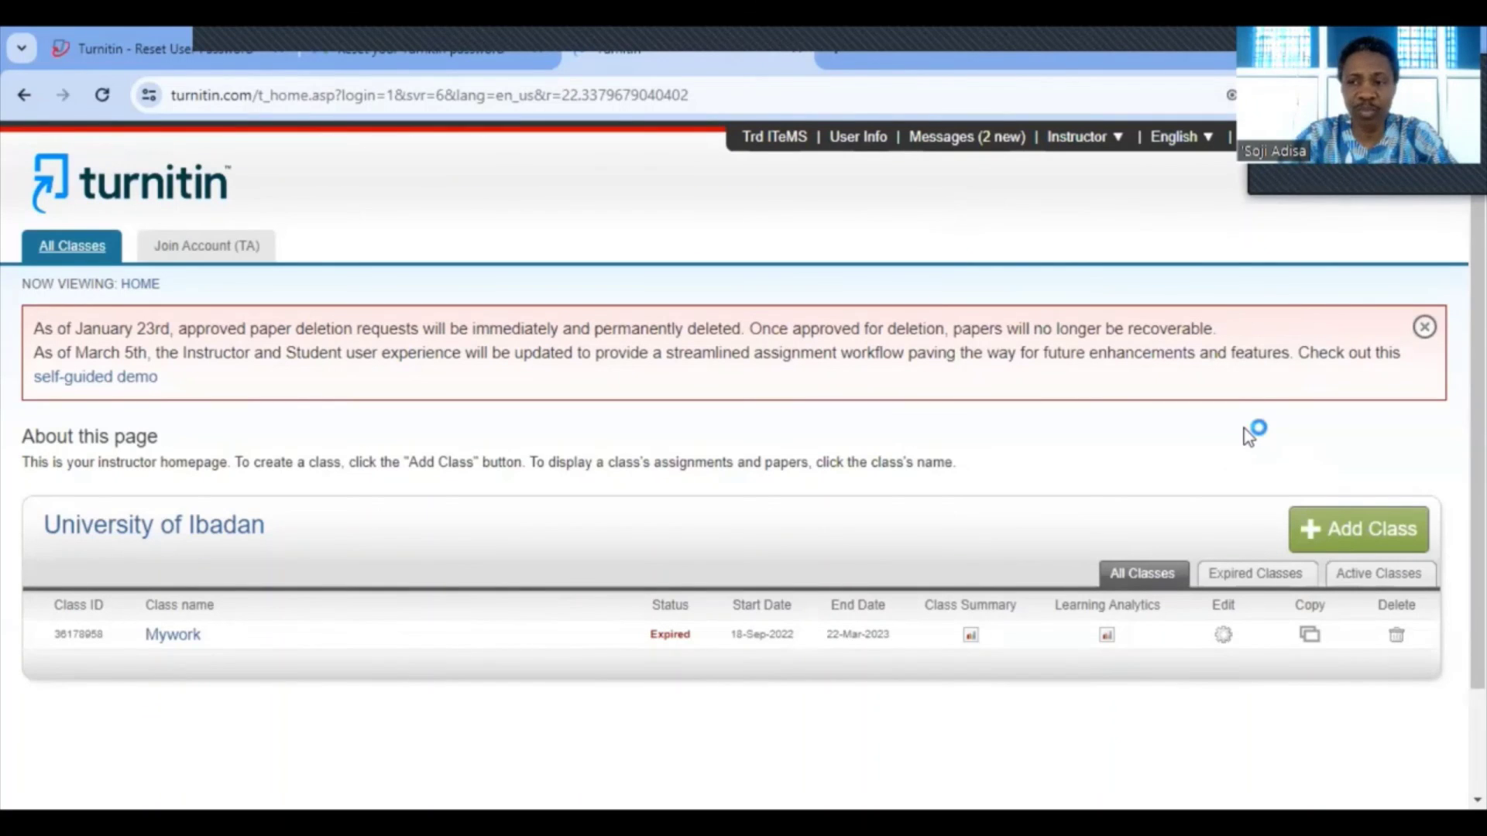
pyautogui.click(1248, 436)
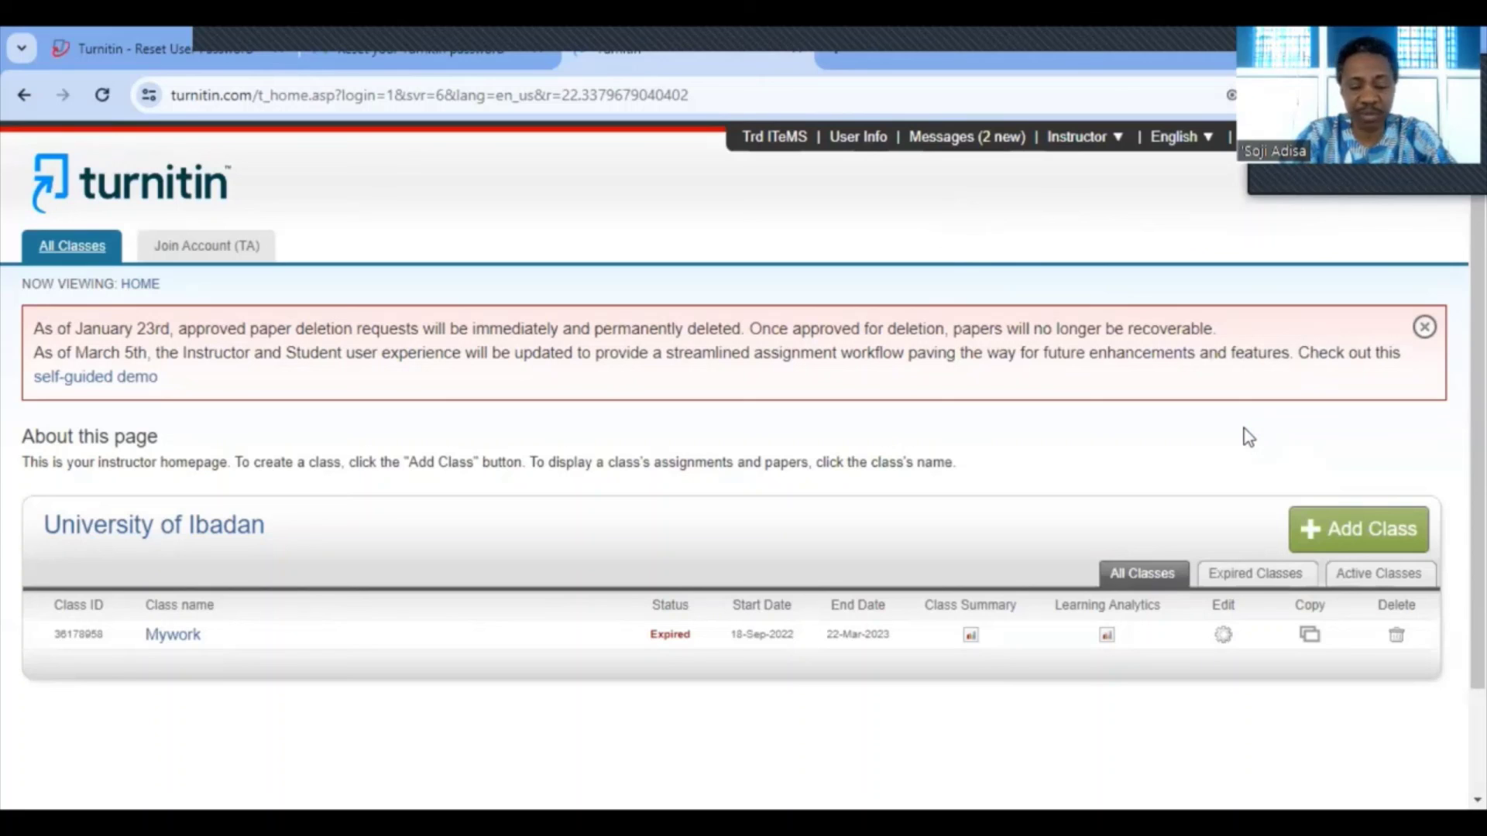
pyautogui.click(1248, 436)
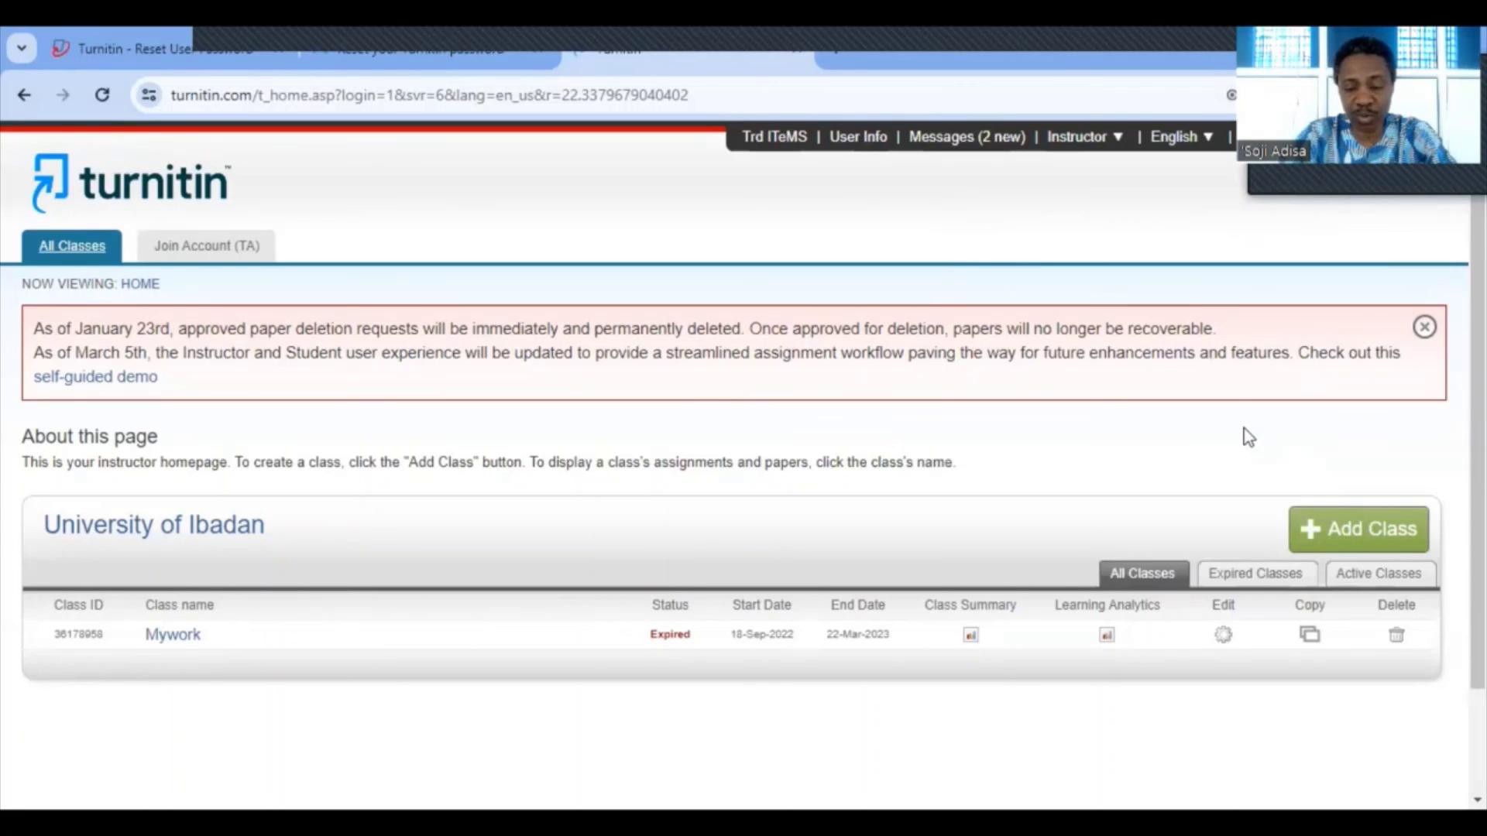
pyautogui.click(1249, 436)
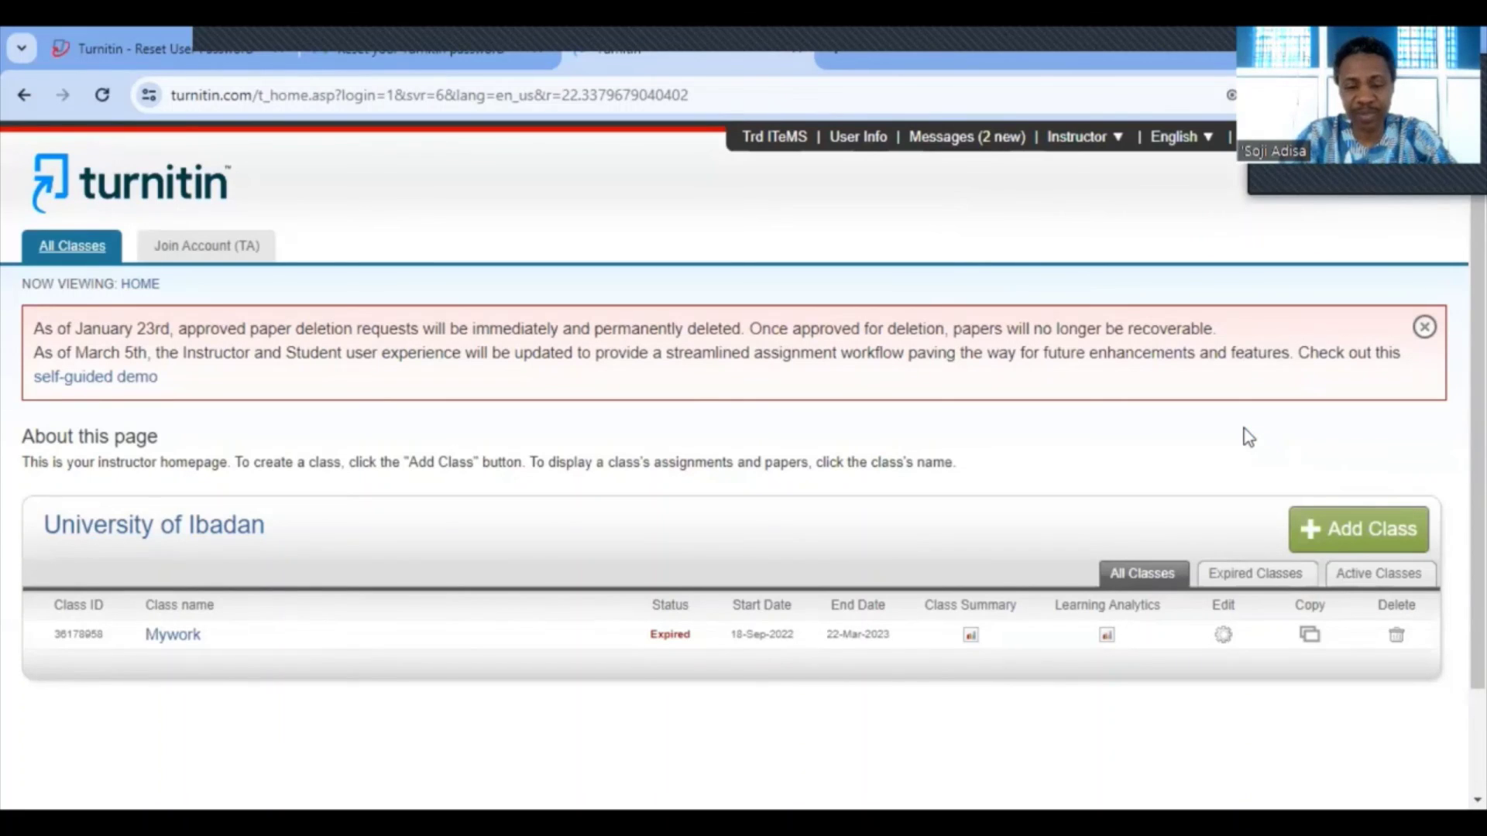
pyautogui.click(1249, 436)
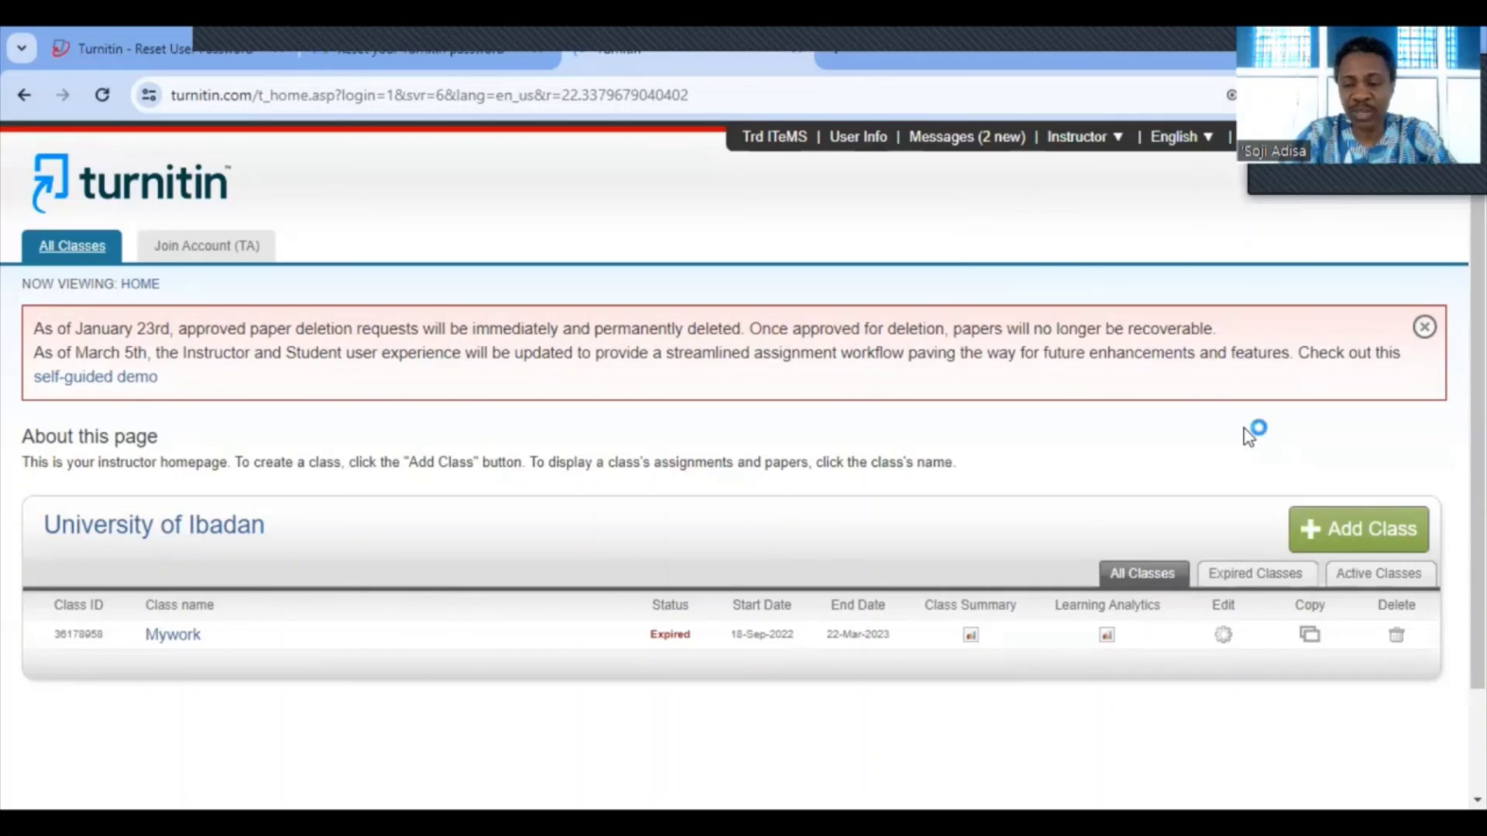
pyautogui.click(1248, 437)
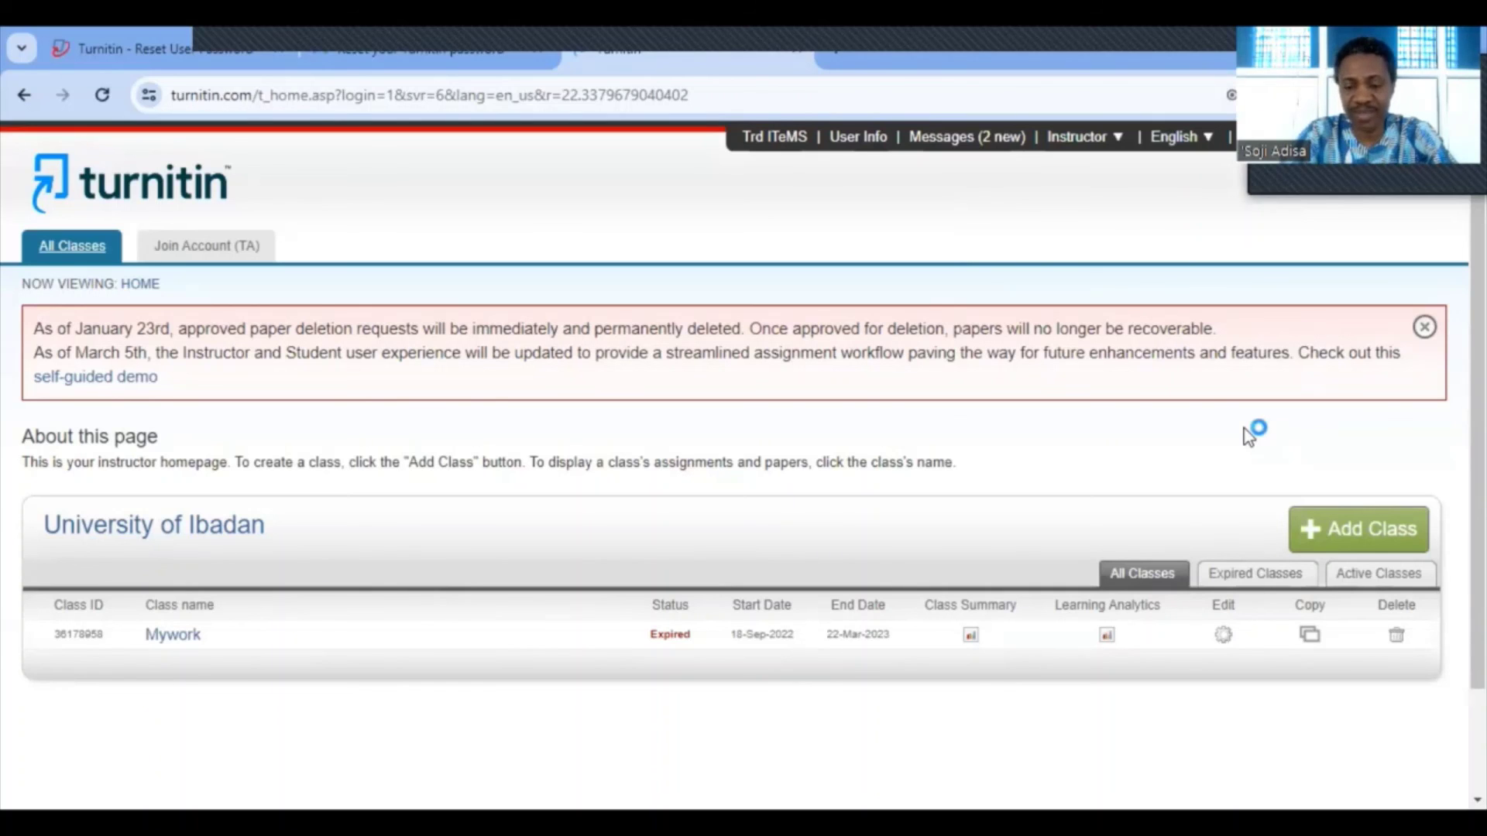
pyautogui.click(1248, 437)
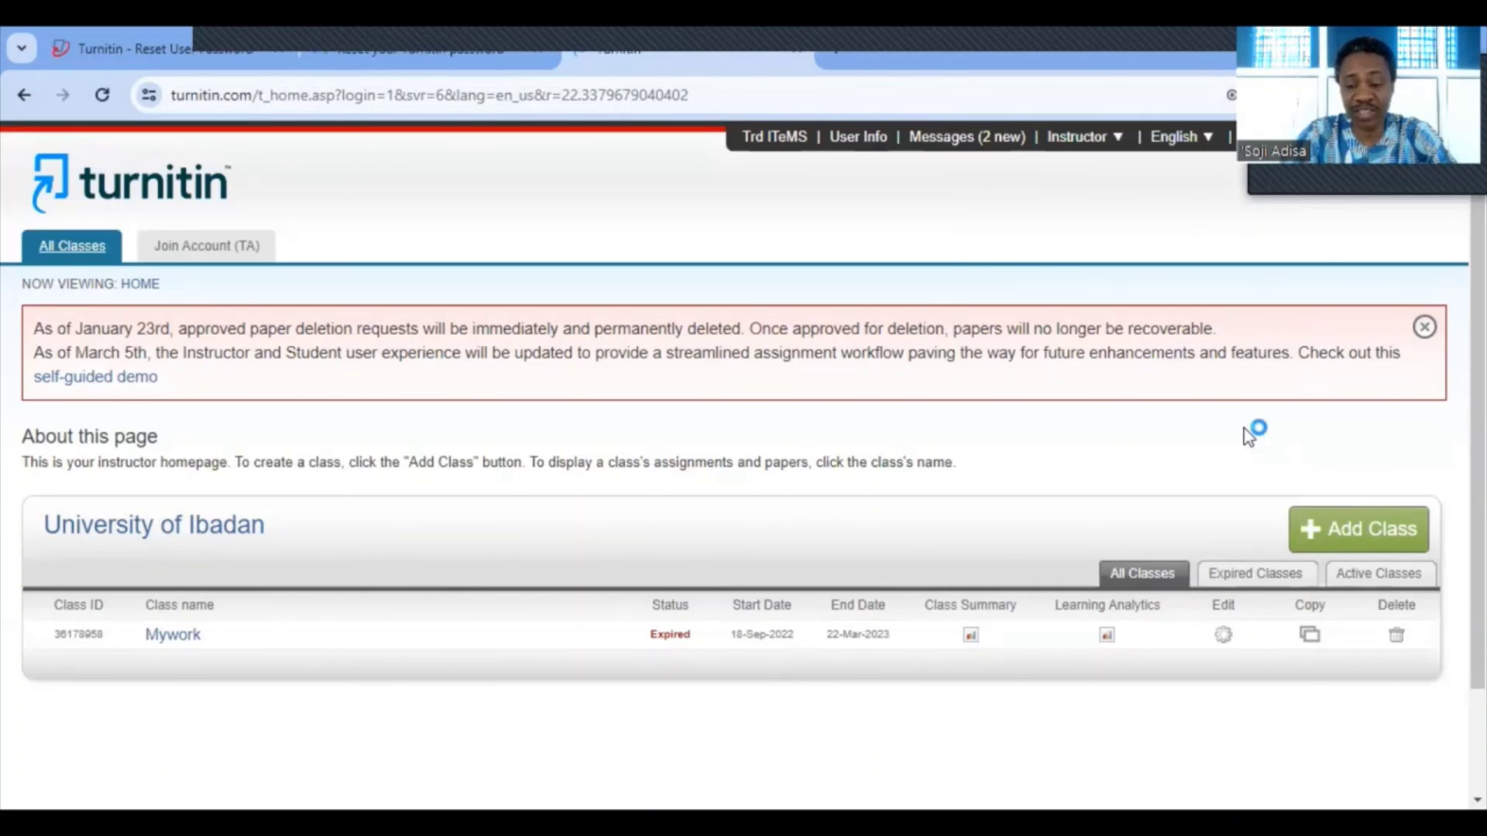
pyautogui.click(1248, 437)
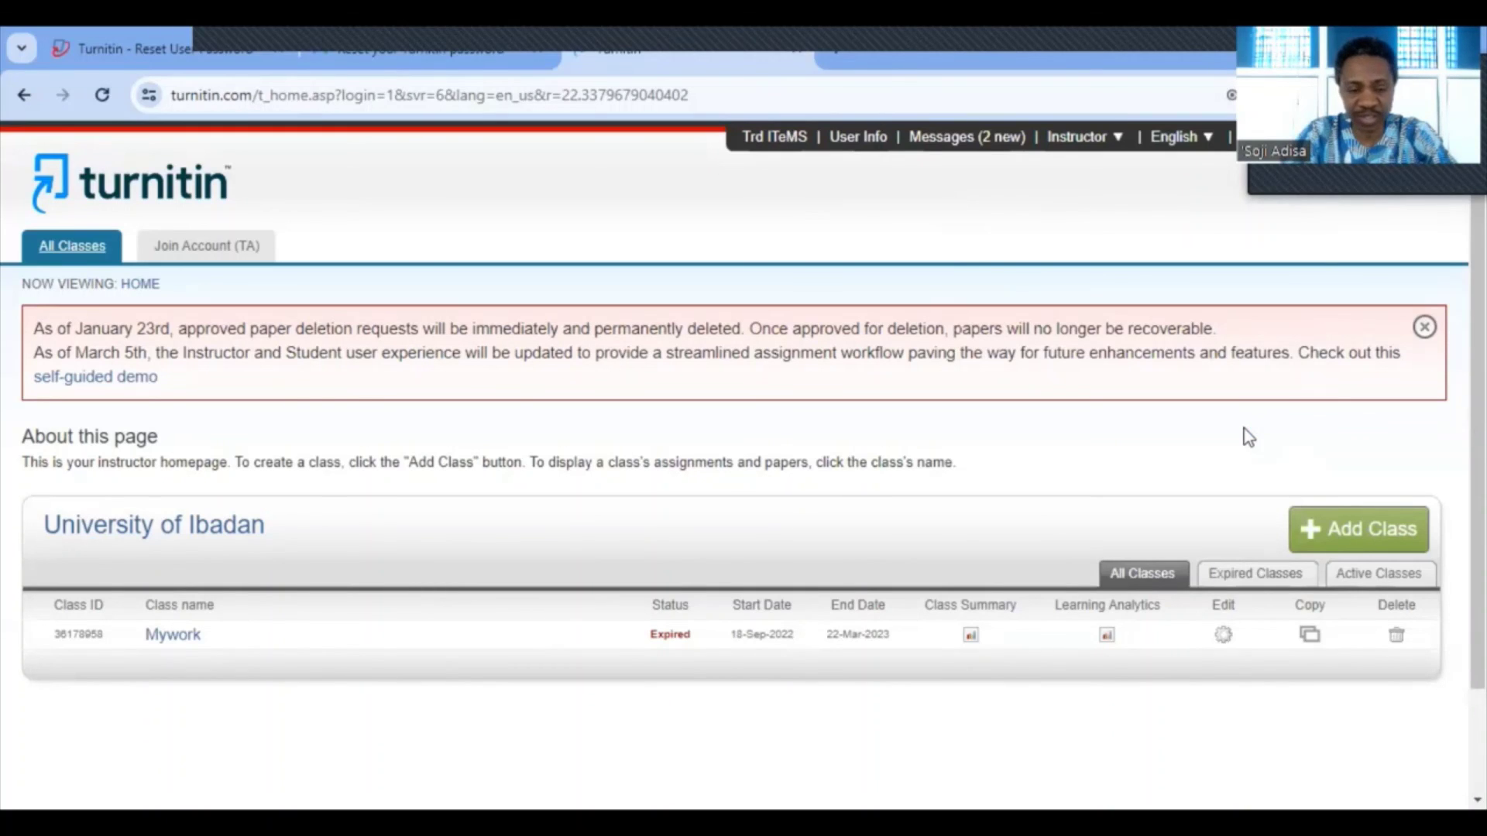
pyautogui.click(1249, 436)
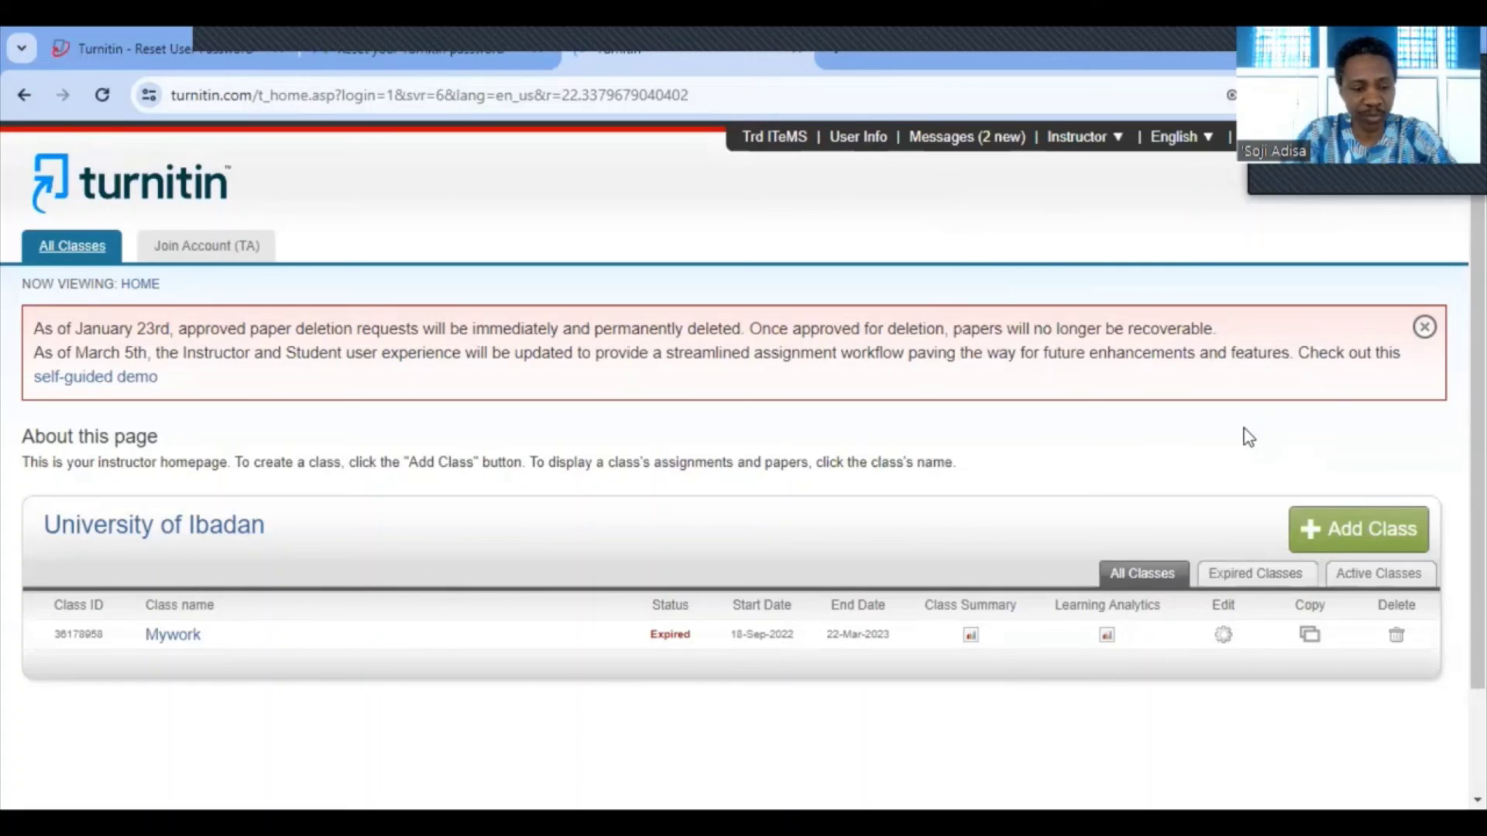